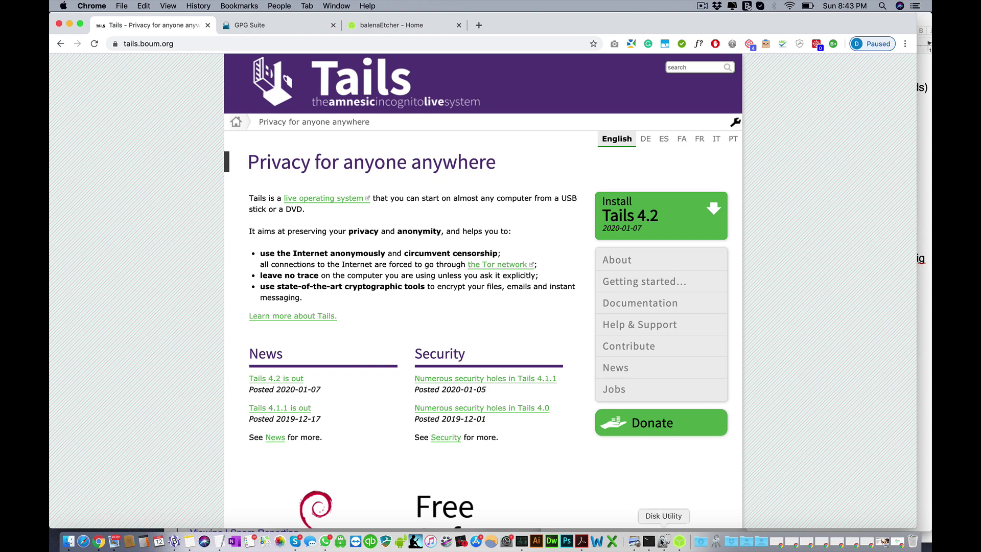
{"action": "left_click", "coordinate": [663, 540]}
{"action": "left_click", "coordinate": [326, 232]}
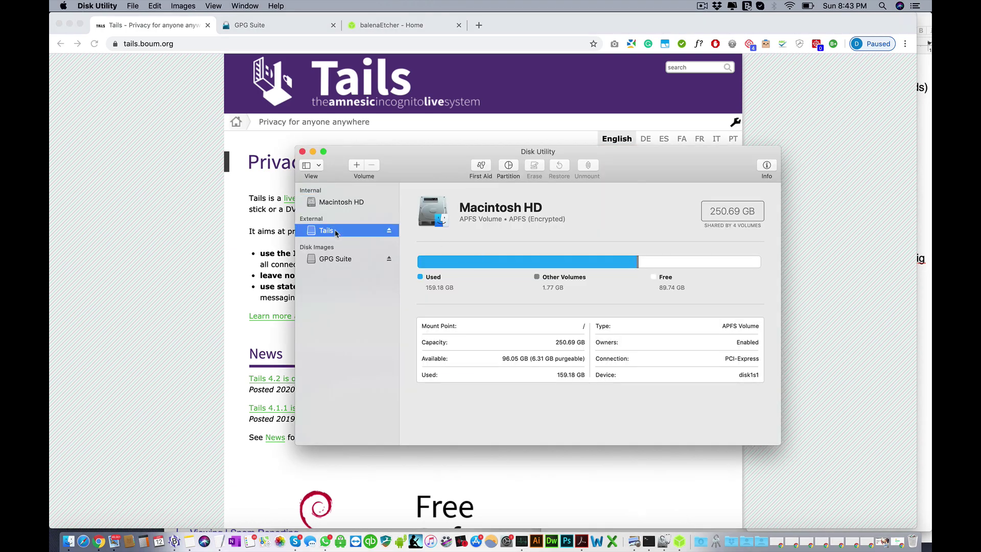
{"action": "right_click", "coordinate": [341, 235]}
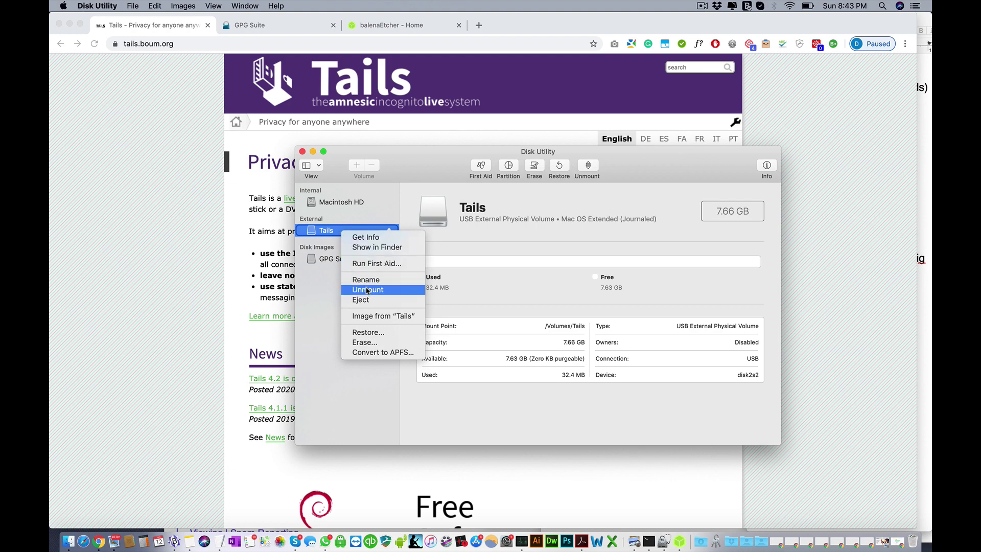
{"action": "left_click", "coordinate": [368, 343]}
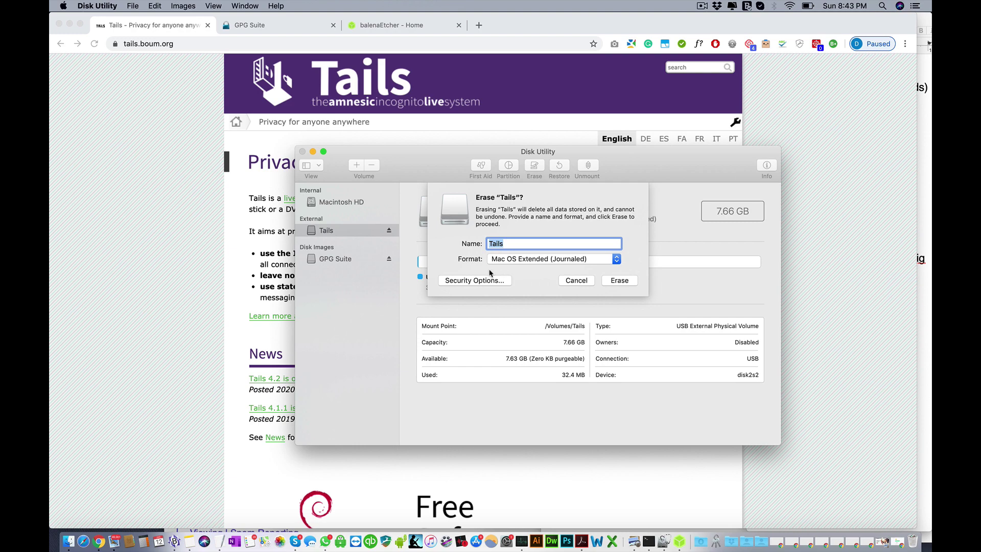
{"action": "left_click", "coordinate": [577, 280]}
{"action": "key", "text": "cmd+q"}
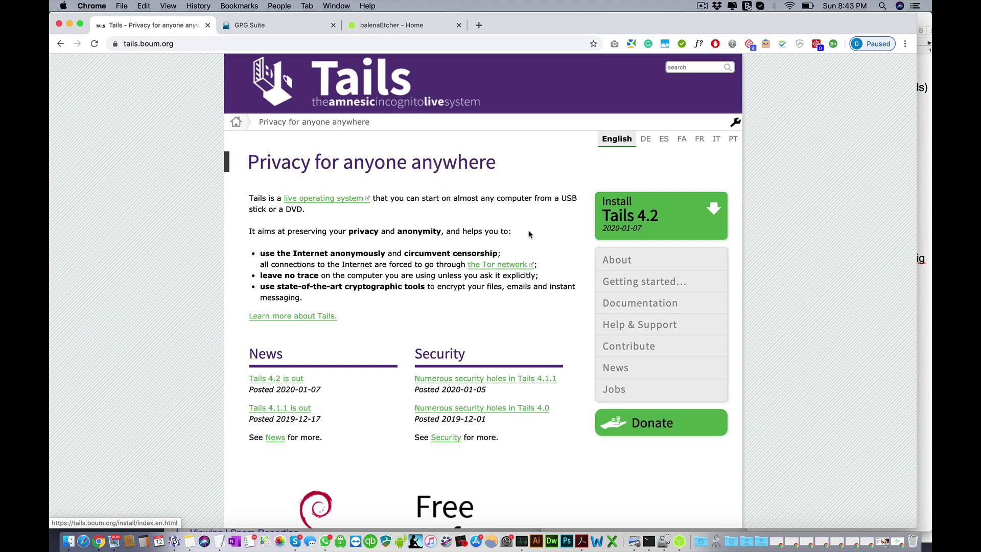
Step: Navigate from Install Tails 4.2 through macOS to the Install from macOS download page
{"action": "scroll", "coordinate": [636, 220], "scroll_direction": "down", "scroll_amount": 2}
{"action": "scroll", "coordinate": [642, 220], "scroll_direction": "up", "scroll_amount": 2}
{"action": "left_click", "coordinate": [642, 220]}
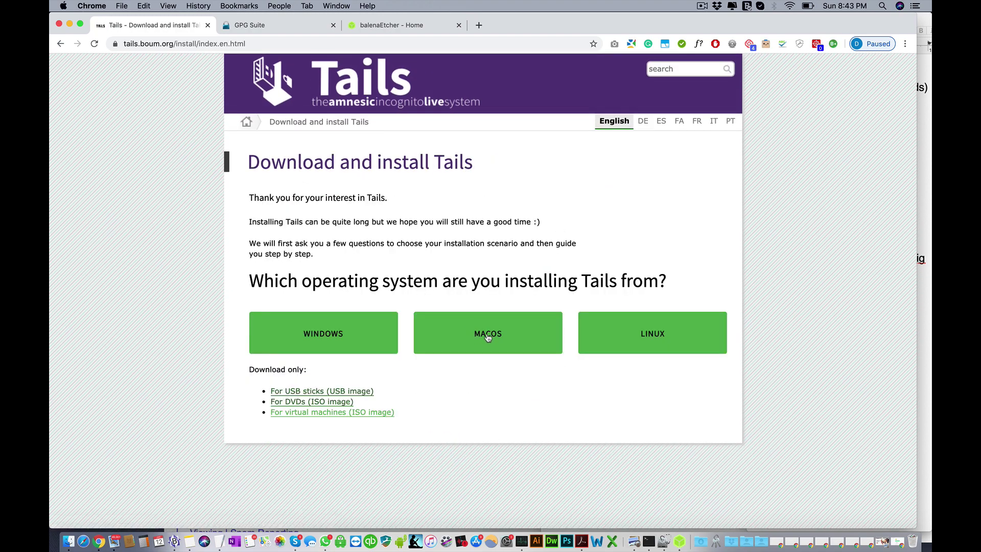
{"action": "left_click", "coordinate": [487, 337]}
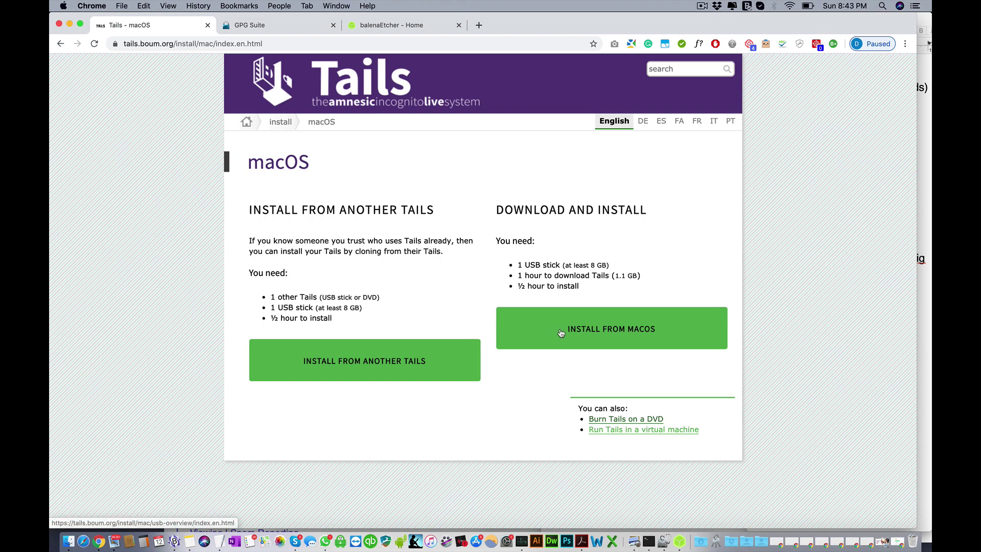
{"action": "left_click", "coordinate": [560, 332]}
{"action": "scroll", "coordinate": [431, 336], "scroll_direction": "down", "scroll_amount": 1}
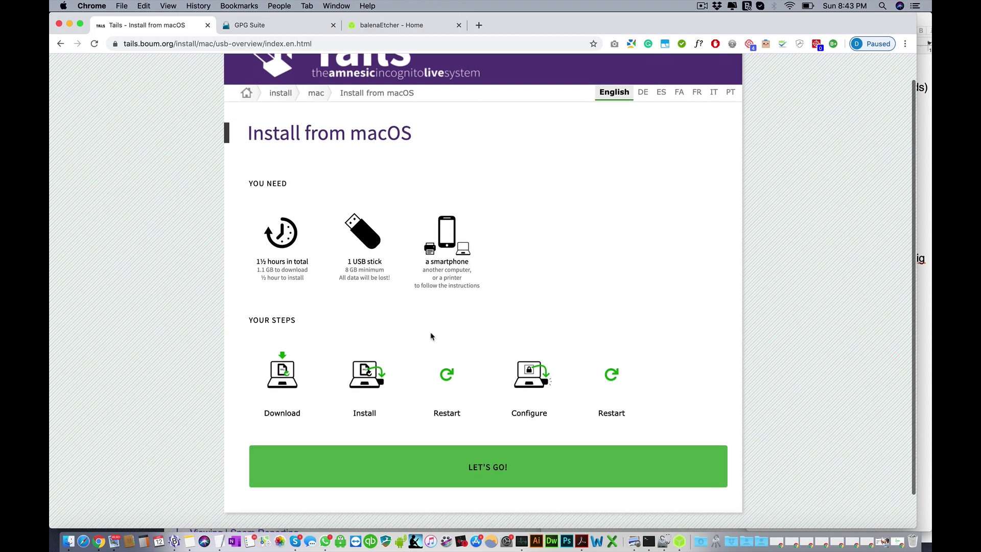
{"action": "left_click", "coordinate": [473, 452]}
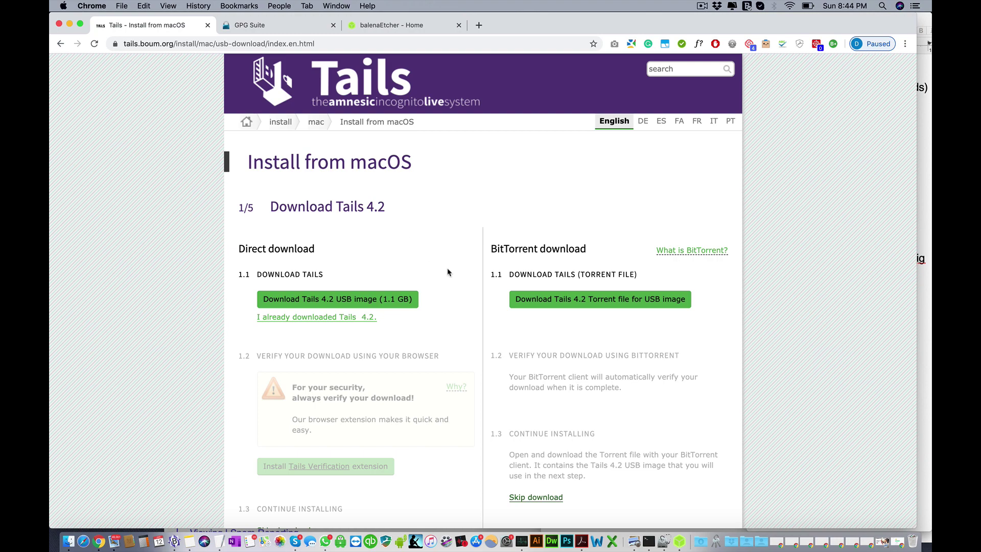
Step: Mark Tails 4.2 as already downloaded and scroll to the Verify using OpenPGP section
{"action": "scroll", "coordinate": [447, 271], "scroll_direction": "down", "scroll_amount": 1}
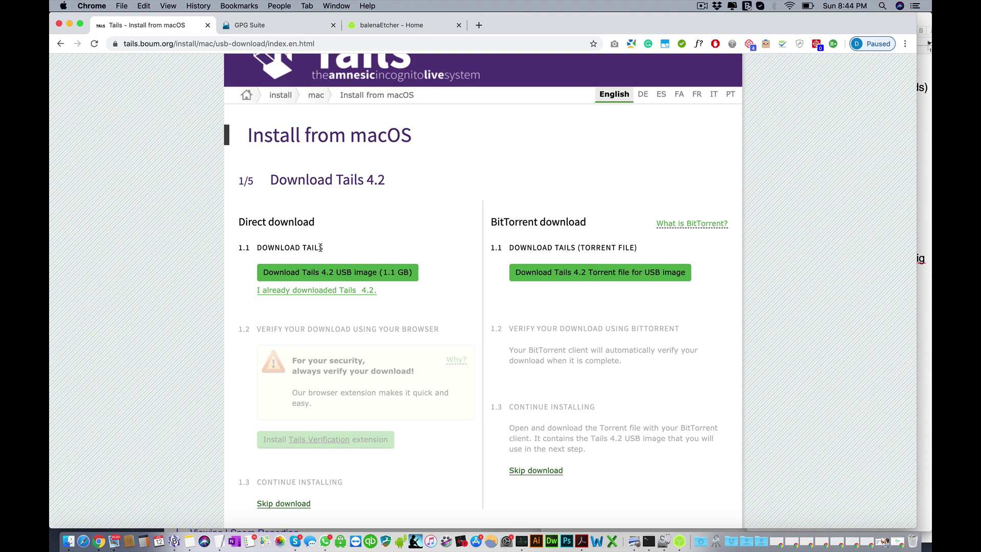
{"action": "scroll", "coordinate": [158, 134], "scroll_direction": "down", "scroll_amount": 3}
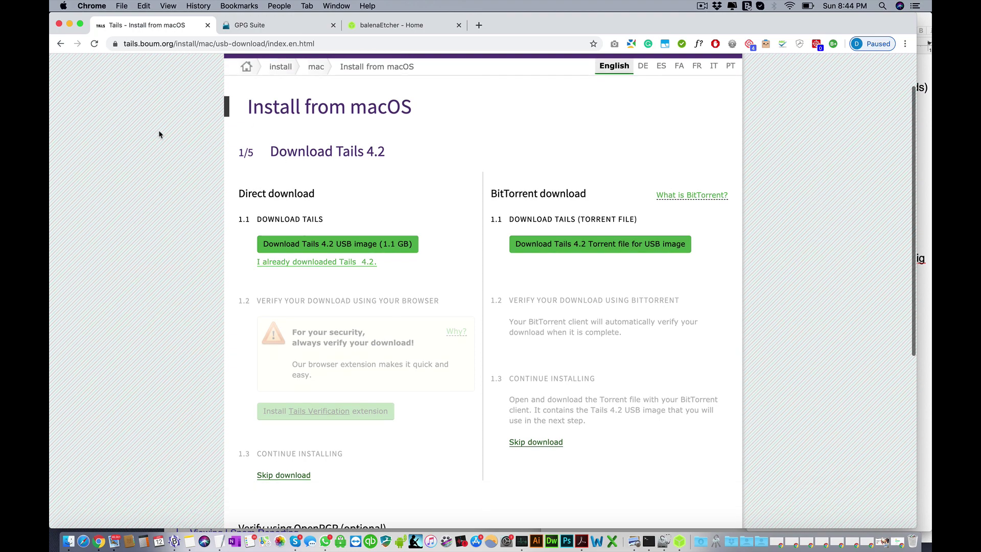
{"action": "scroll", "coordinate": [159, 134], "scroll_direction": "down", "scroll_amount": 1}
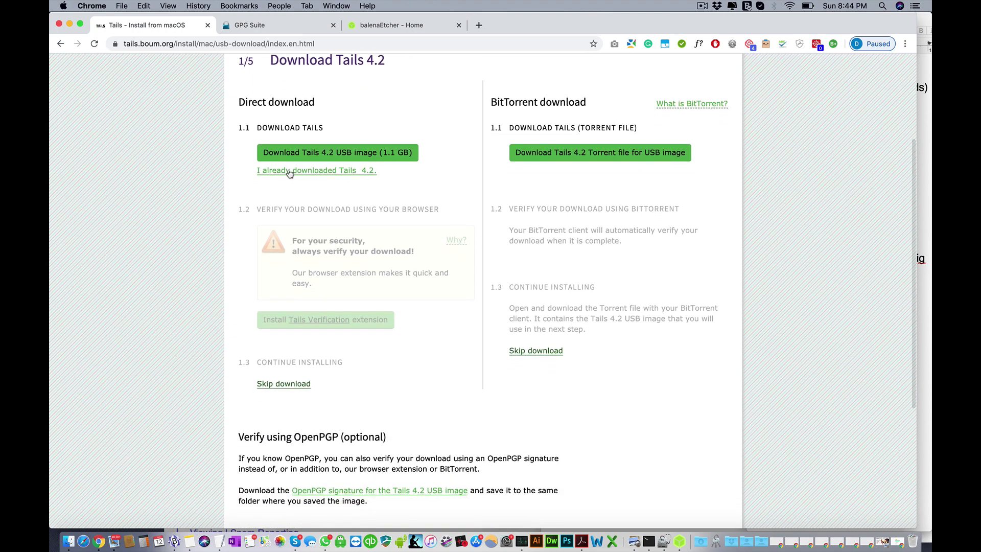
{"action": "left_click", "coordinate": [287, 170]}
{"action": "scroll", "coordinate": [265, 255], "scroll_direction": "down", "scroll_amount": 3}
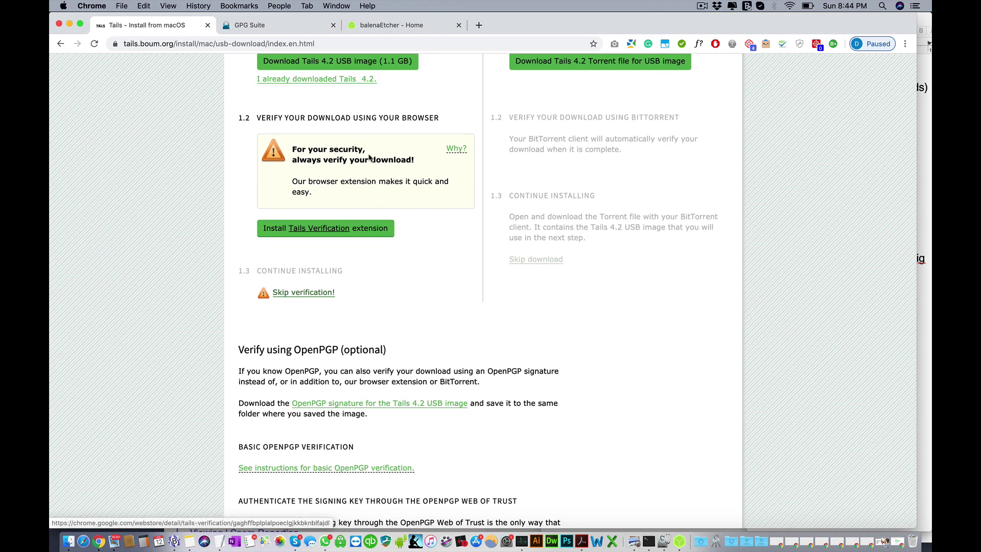
{"action": "scroll", "coordinate": [327, 289], "scroll_direction": "down", "scroll_amount": 2}
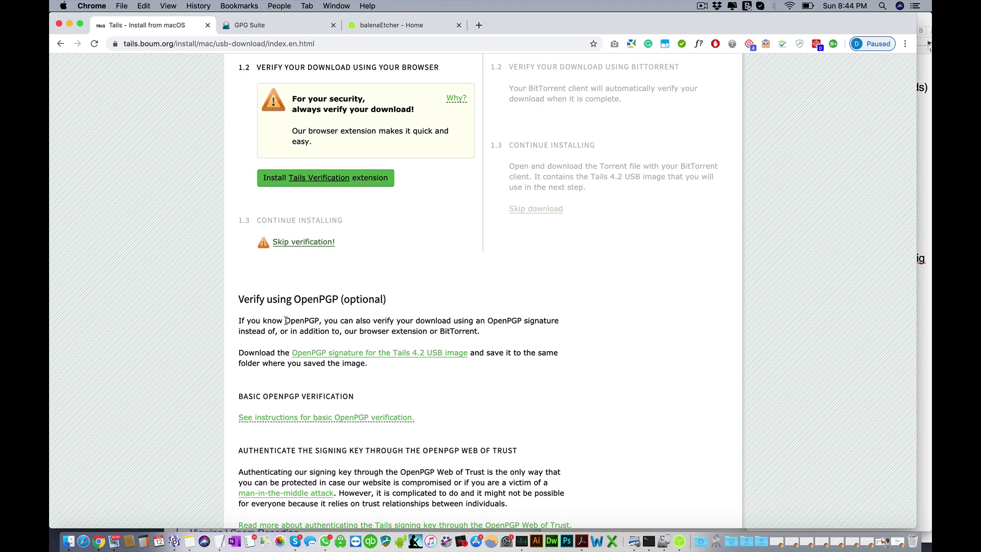
{"action": "scroll", "coordinate": [285, 321], "scroll_direction": "down", "scroll_amount": 2}
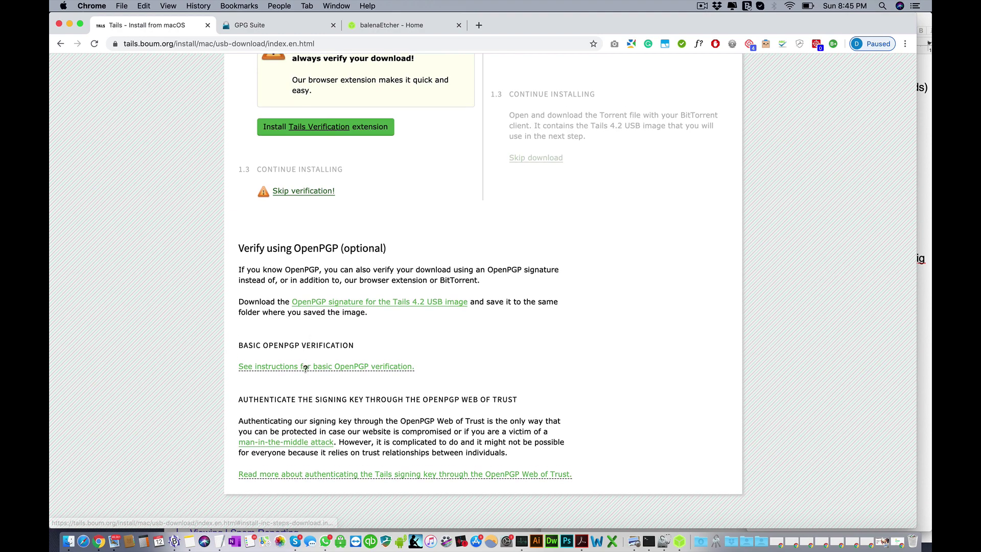
Step: Expand and read the basic OpenPGP verification instructions, then bring the tails folder forward
{"action": "left_click", "coordinate": [307, 366]}
{"action": "scroll", "coordinate": [307, 367], "scroll_direction": "down", "scroll_amount": 5}
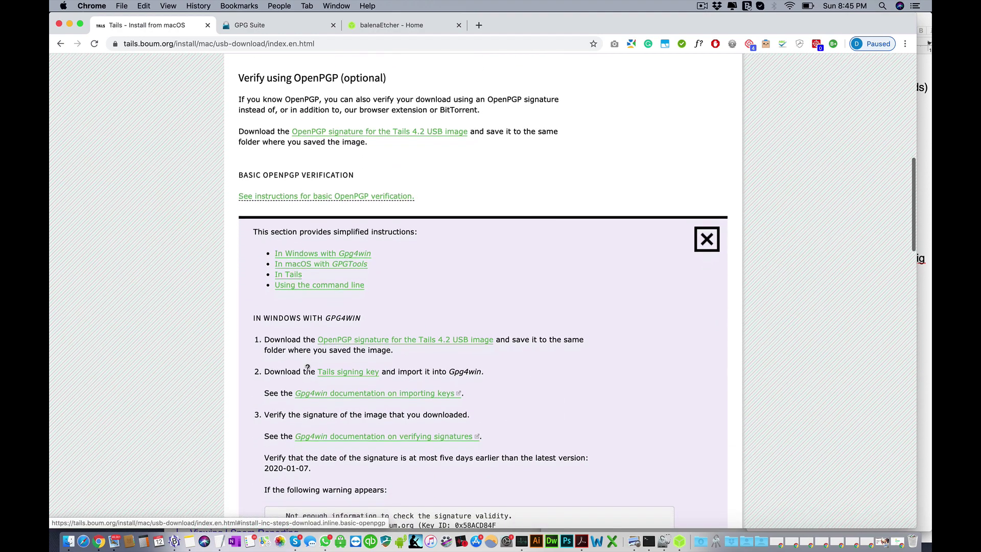
{"action": "scroll", "coordinate": [307, 368], "scroll_direction": "down", "scroll_amount": 1}
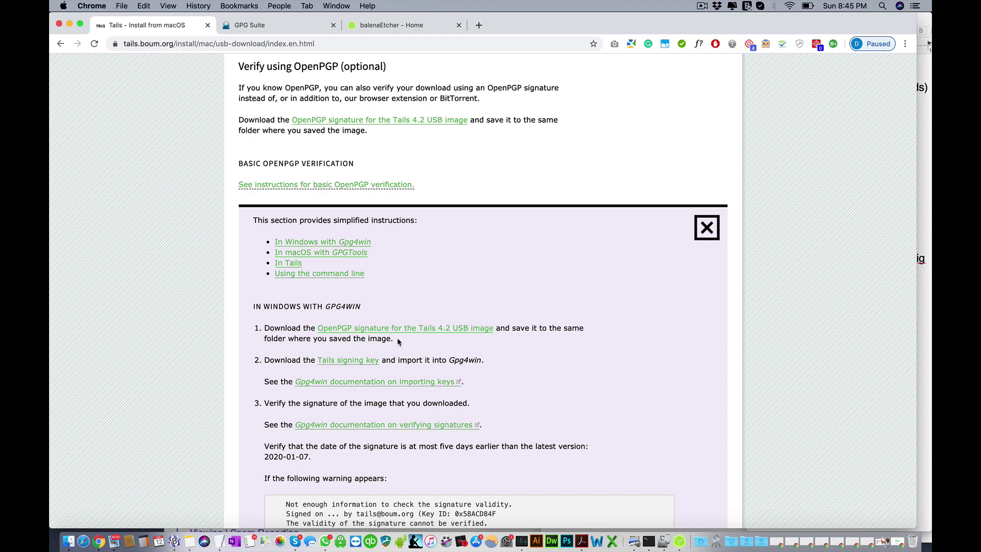
{"action": "key", "text": "super+Tab"}
Step: Check the three Tails files, move the tails folder window aside, and show the GPG Suite tab
{"action": "left_click_drag", "start_coordinate": [604, 339], "coordinate": [450, 255]}
{"action": "left_click", "coordinate": [498, 358]}
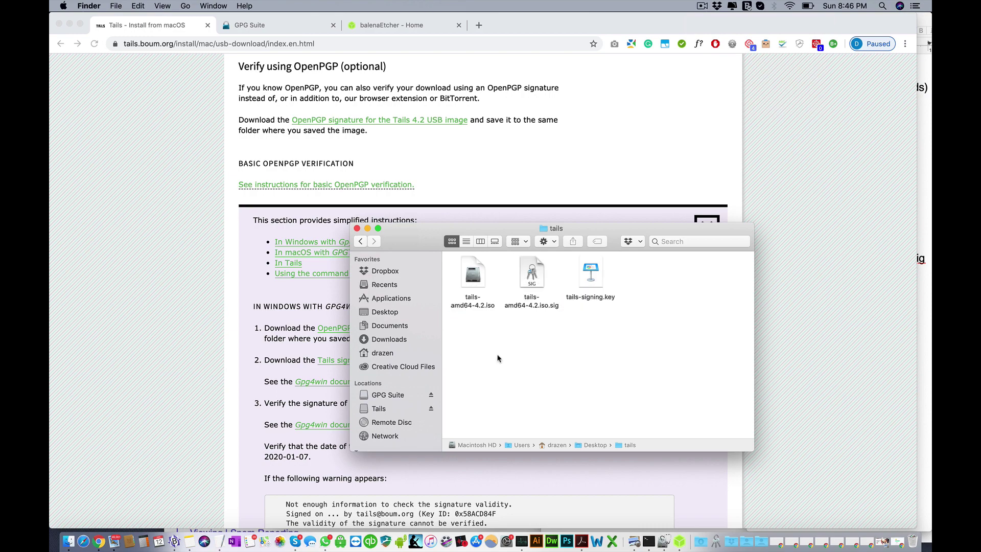
{"action": "left_click_drag", "start_coordinate": [418, 234], "coordinate": [450, 248]}
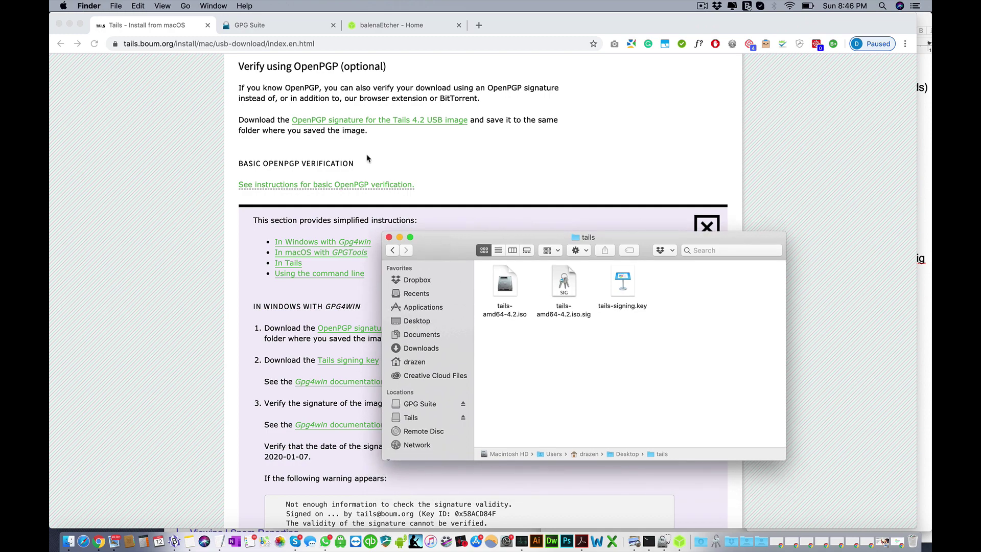
{"action": "left_click", "coordinate": [229, 27]}
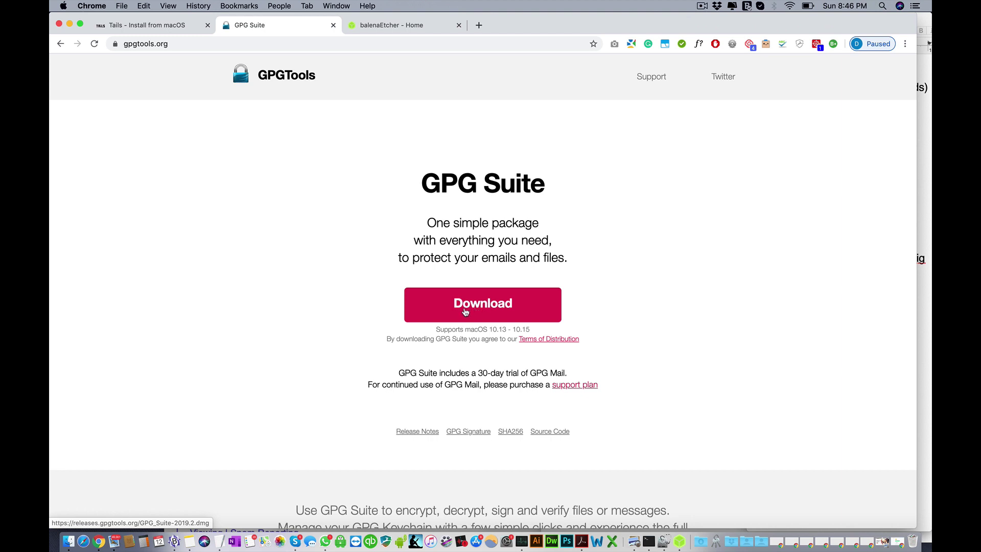
Step: Bring up the GPG Suite disk image window and launch its installer
{"action": "left_click", "coordinate": [68, 540]}
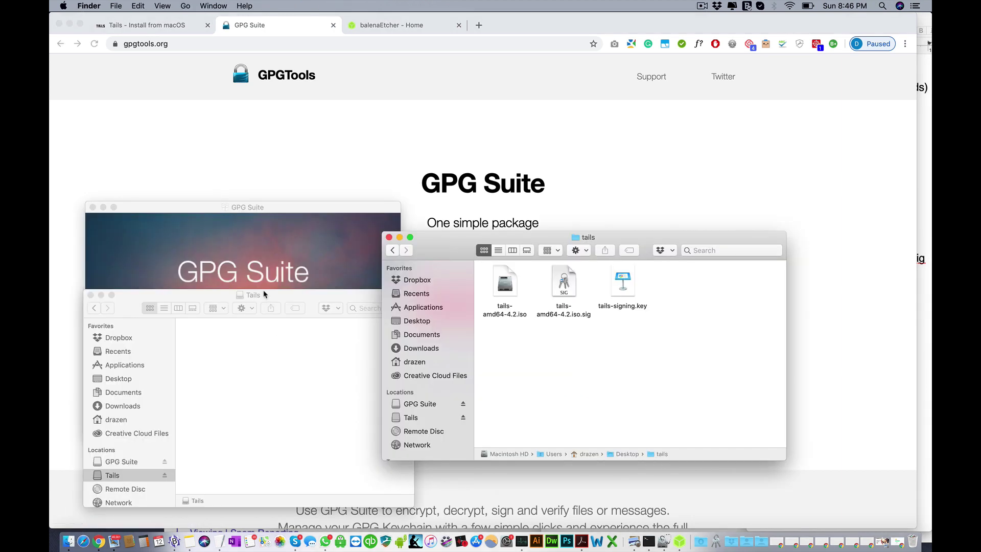
{"action": "left_click", "coordinate": [238, 274]}
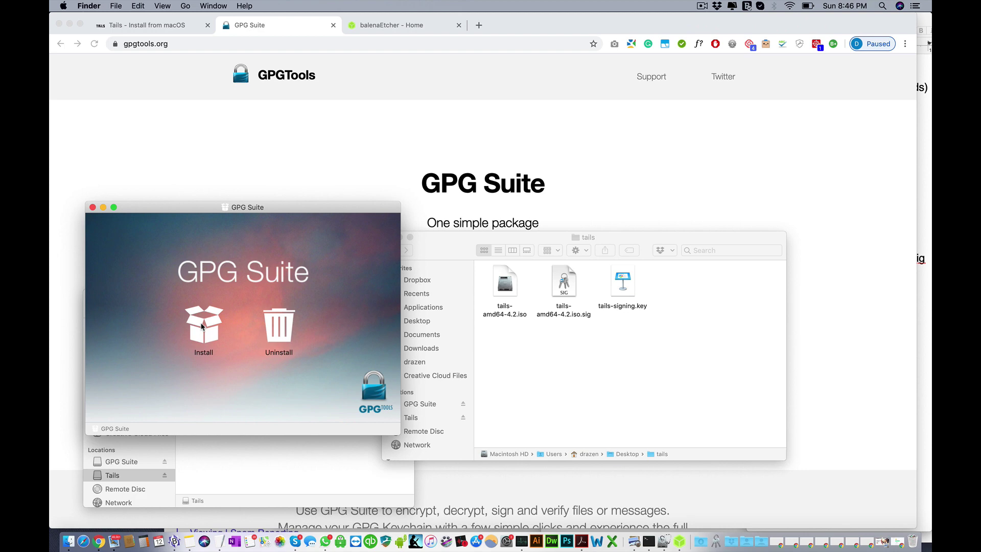
{"action": "double_click", "coordinate": [201, 326]}
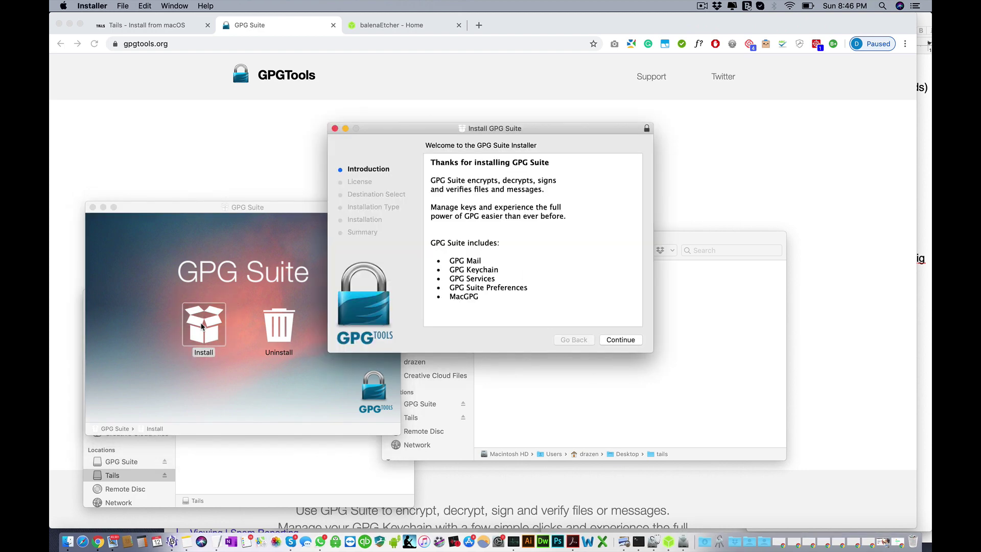
Step: Install GPG Suite on Macintosh HD, accepting the license and quitting Mail when asked
{"action": "left_click", "coordinate": [630, 343]}
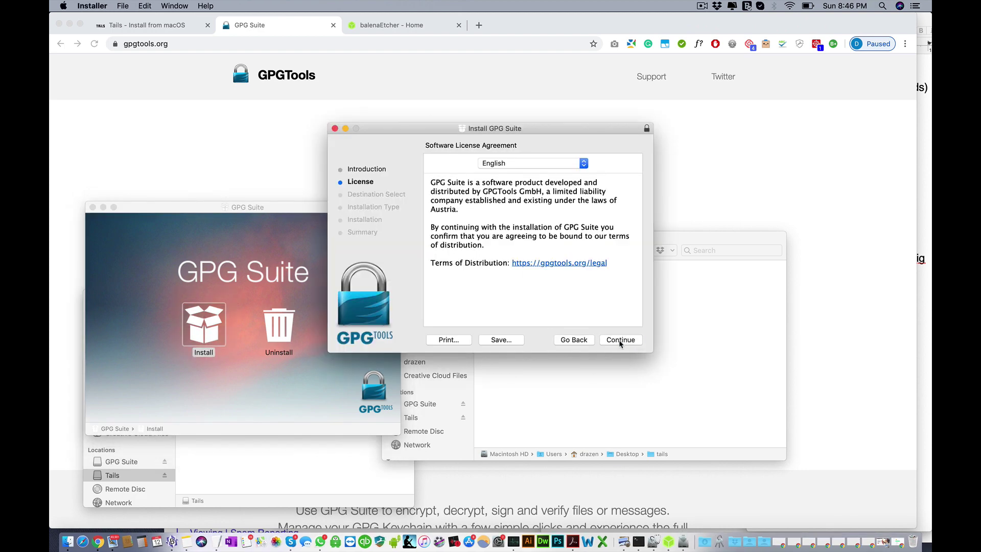
{"action": "left_click", "coordinate": [620, 340]}
{"action": "left_click", "coordinate": [596, 214]}
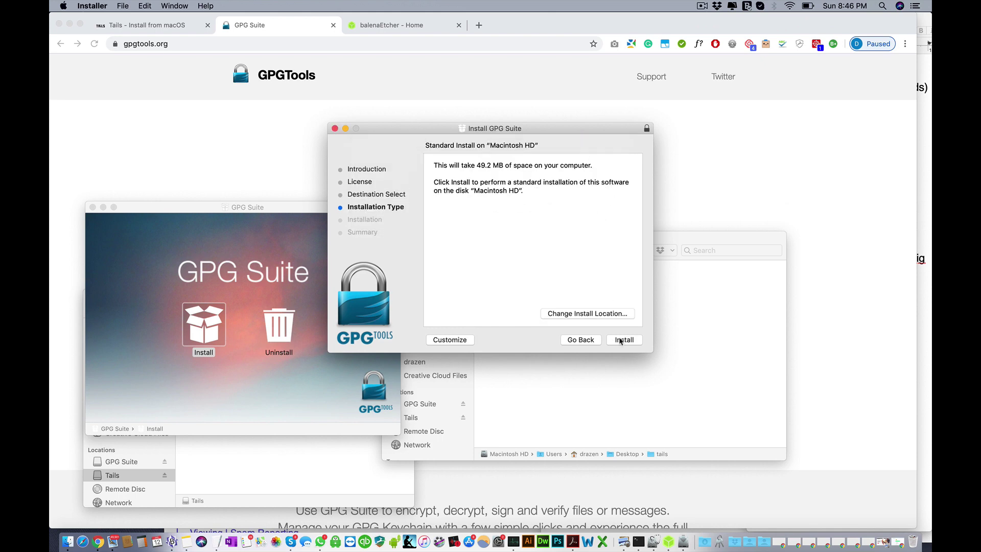
{"action": "left_click", "coordinate": [624, 341]}
{"action": "left_click", "coordinate": [623, 340]}
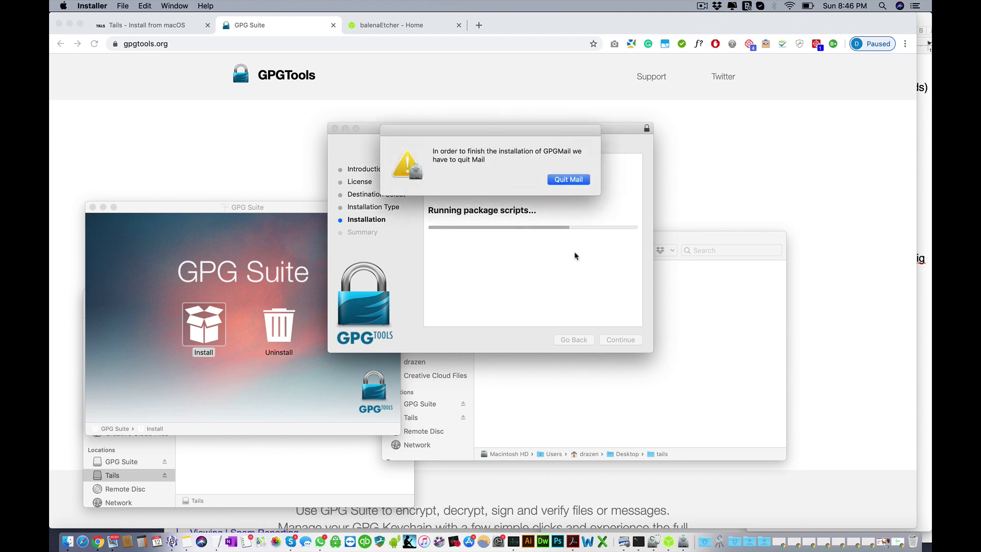
{"action": "left_click", "coordinate": [565, 181]}
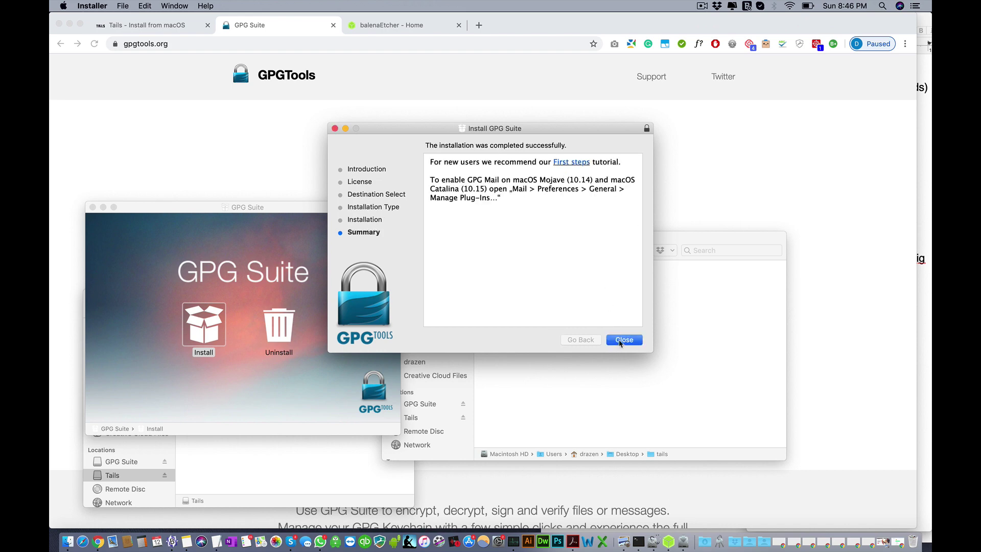
{"action": "left_click", "coordinate": [620, 341]}
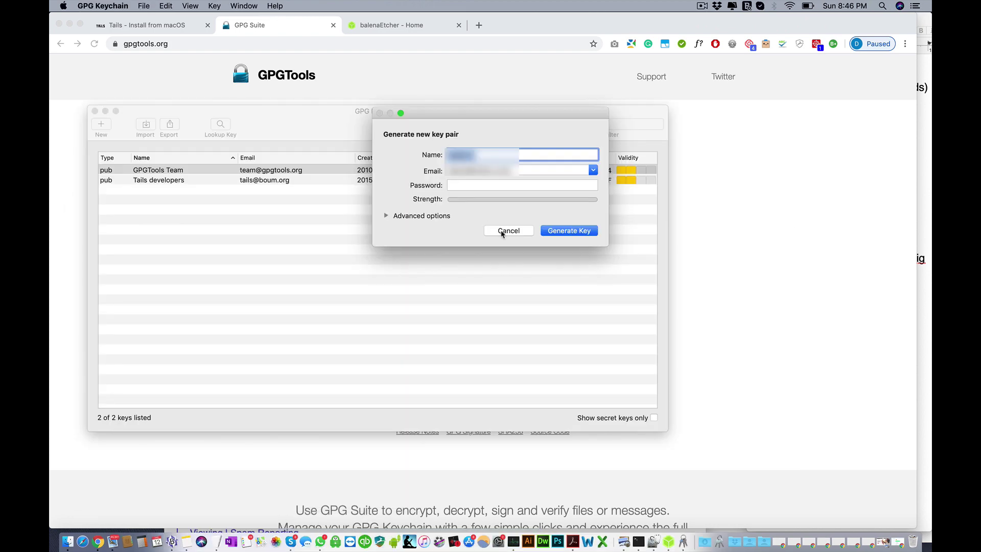
Step: Skip new key pair generation and import tails-signing.key from the tails folder into GPG Keychain
{"action": "left_click", "coordinate": [503, 231]}
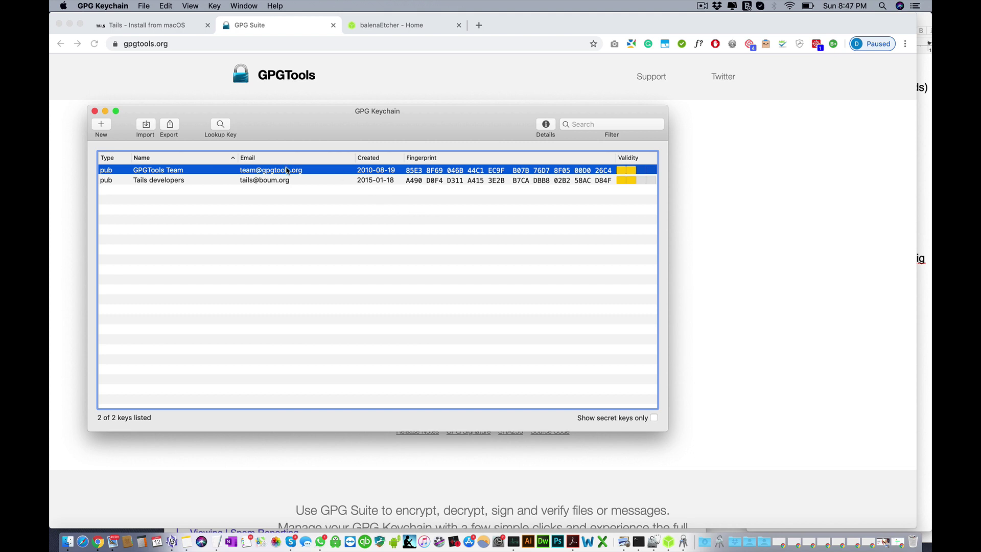
{"action": "left_click", "coordinate": [146, 126]}
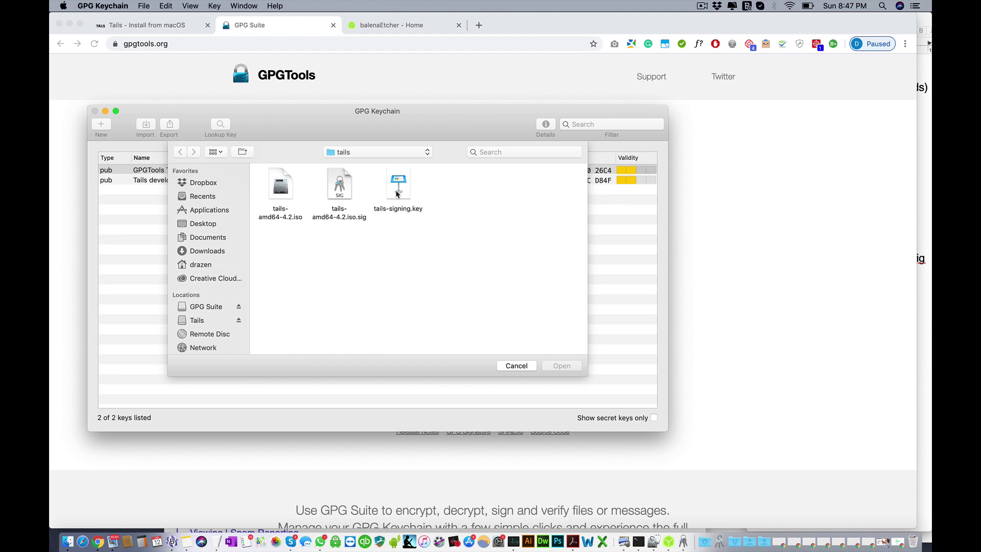
{"action": "left_click", "coordinate": [397, 193]}
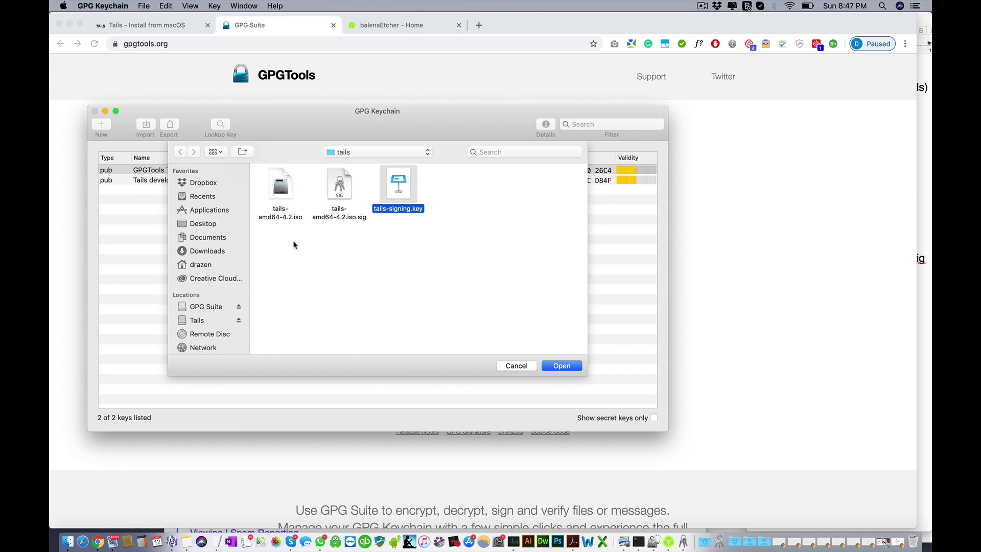
{"action": "double_click", "coordinate": [399, 187]}
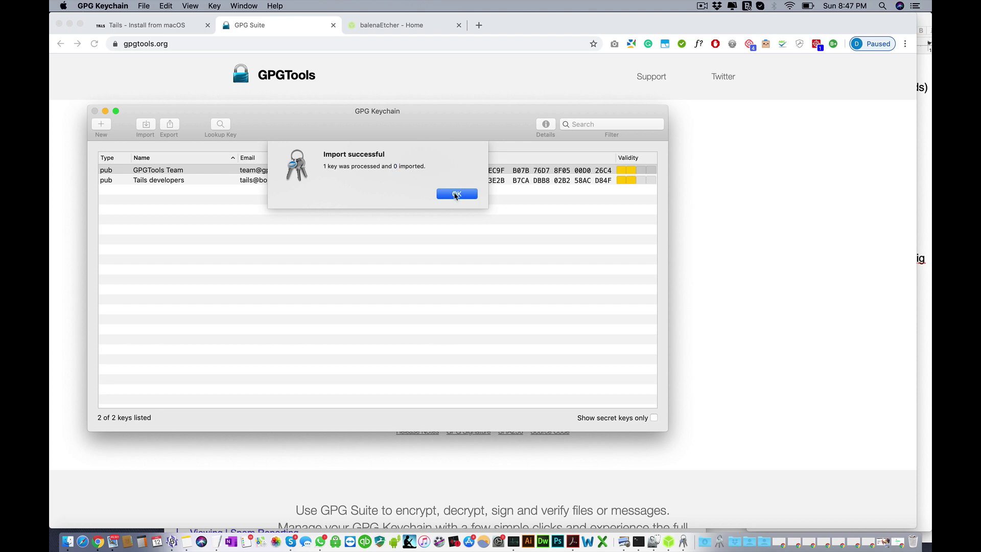
{"action": "left_click", "coordinate": [456, 194]}
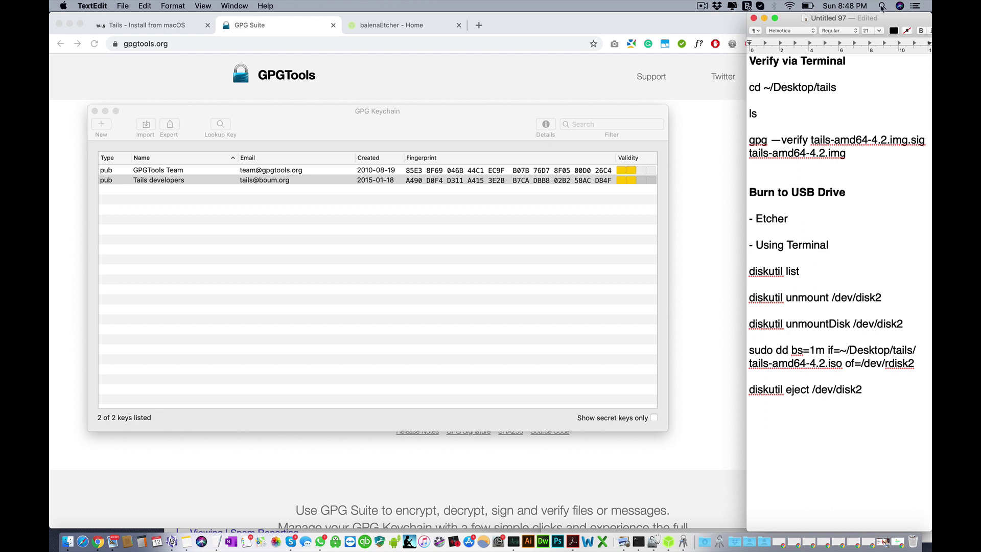
Step: Open Terminal, change into ~/Desktop/tails, and list its files with ls
{"action": "left_click", "coordinate": [882, 7]}
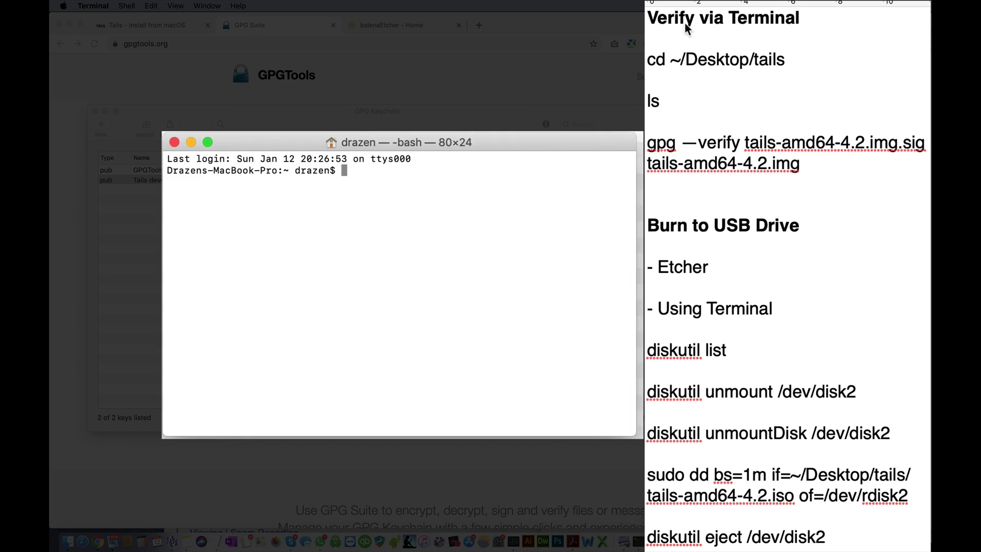
{"action": "left_click", "coordinate": [710, 64]}
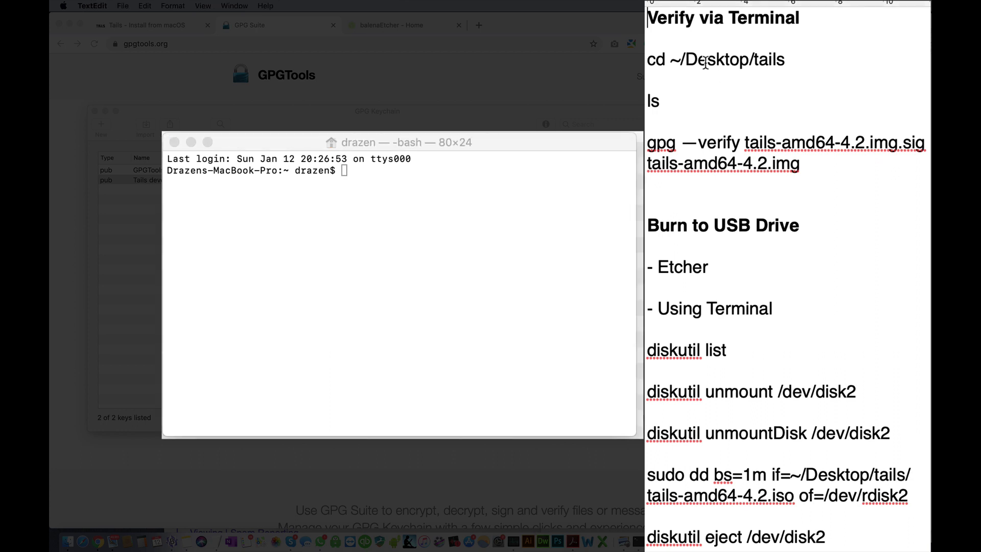
{"action": "left_click_drag", "start_coordinate": [794, 59], "coordinate": [645, 59]}
{"action": "key", "text": "super+c"}
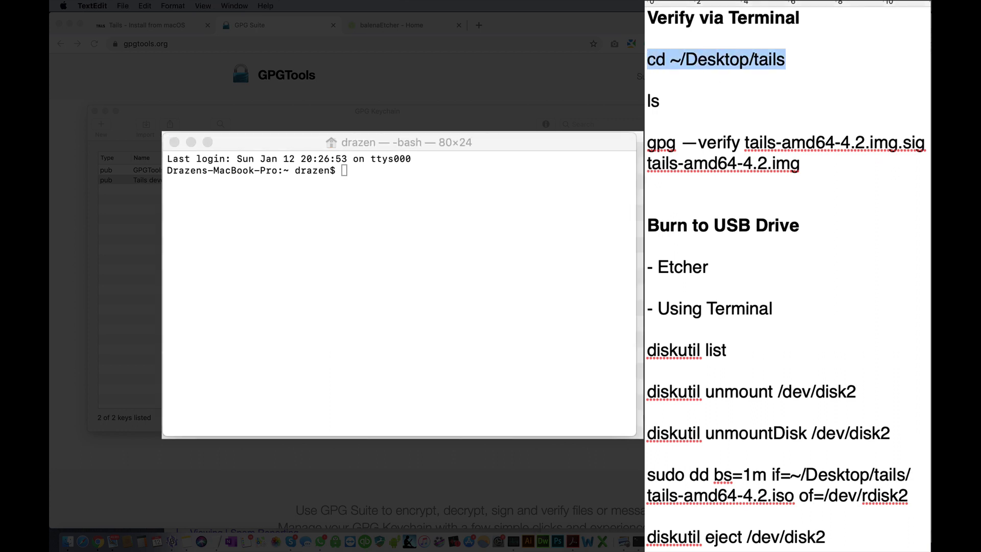
{"action": "left_click", "coordinate": [388, 170]}
{"action": "key", "text": "super+v"}
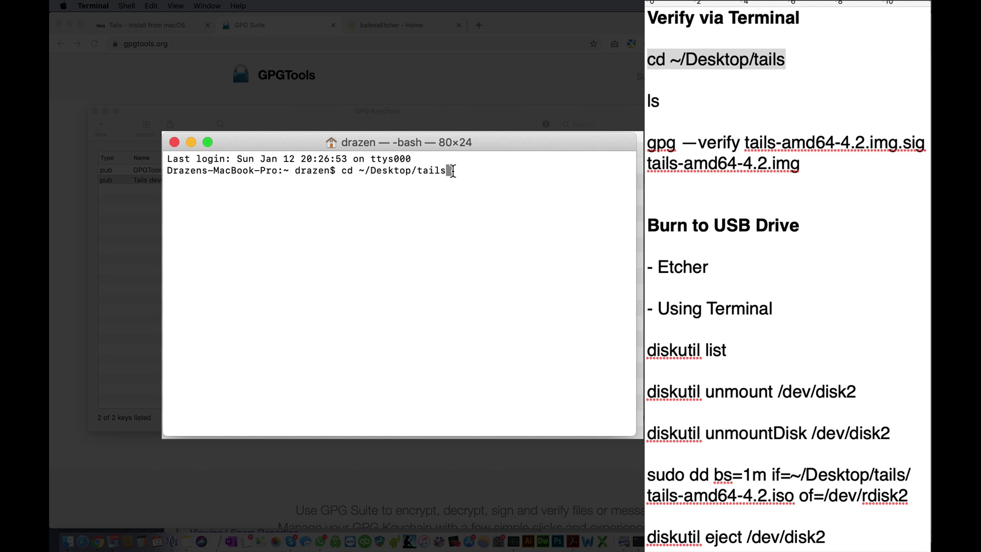
{"action": "key", "text": "Return"}
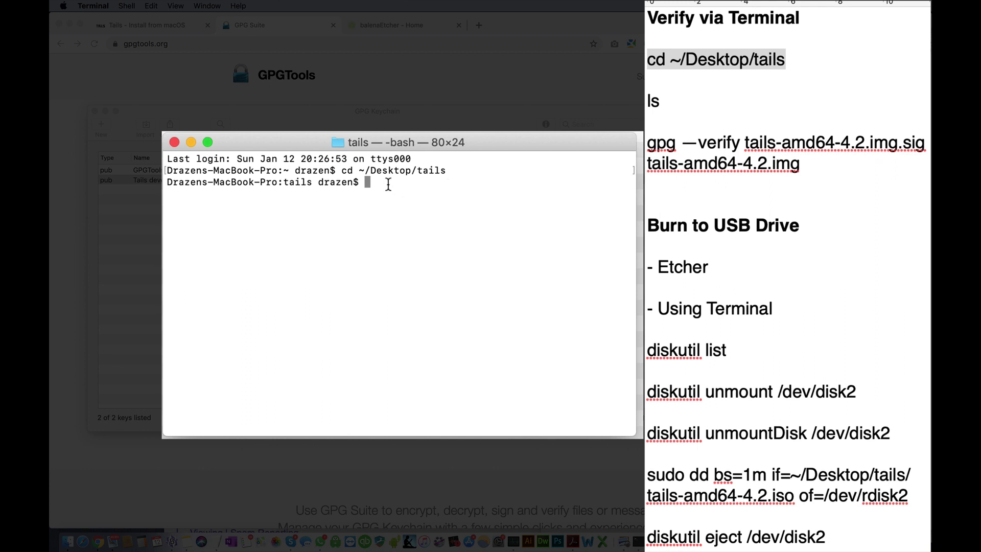
{"action": "type", "text": "ls"}
{"action": "key", "text": "Return"}
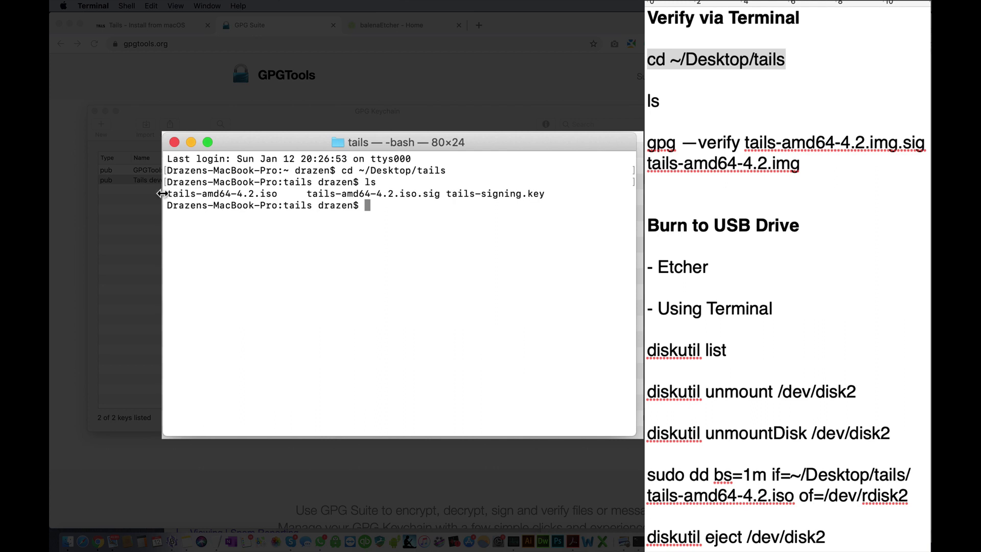
Step: Enter 'gpg --verify tails-amd64-4.2.iso.sig tails-amd64-4.2.iso' at the prompt without running it
{"action": "left_click_drag", "start_coordinate": [167, 193], "coordinate": [440, 194]}
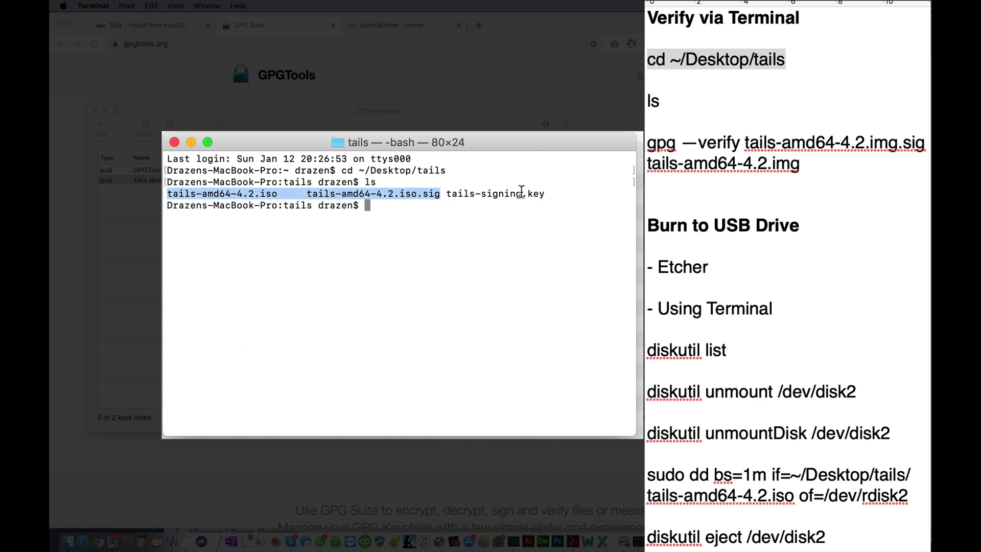
{"action": "left_click", "coordinate": [544, 193]}
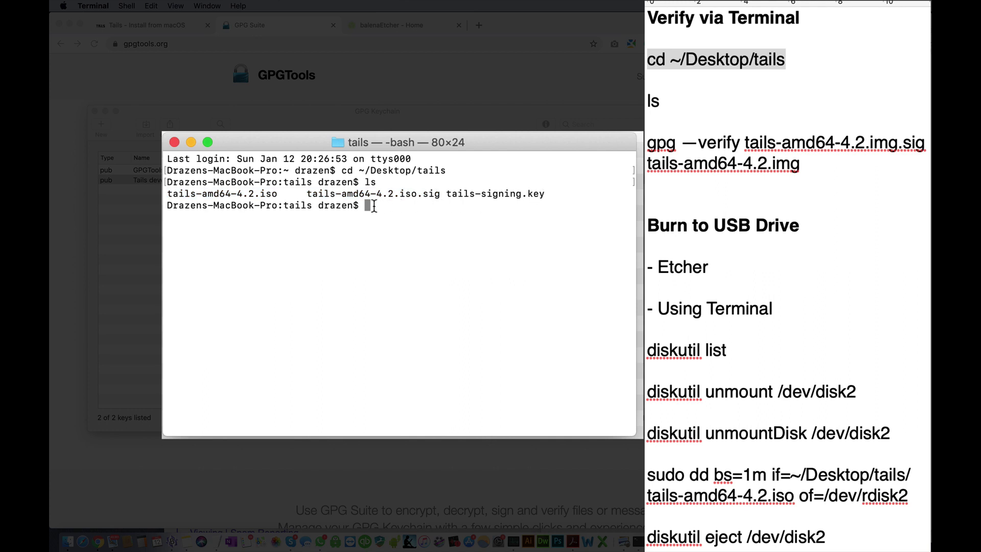
{"action": "left_click", "coordinate": [690, 175]}
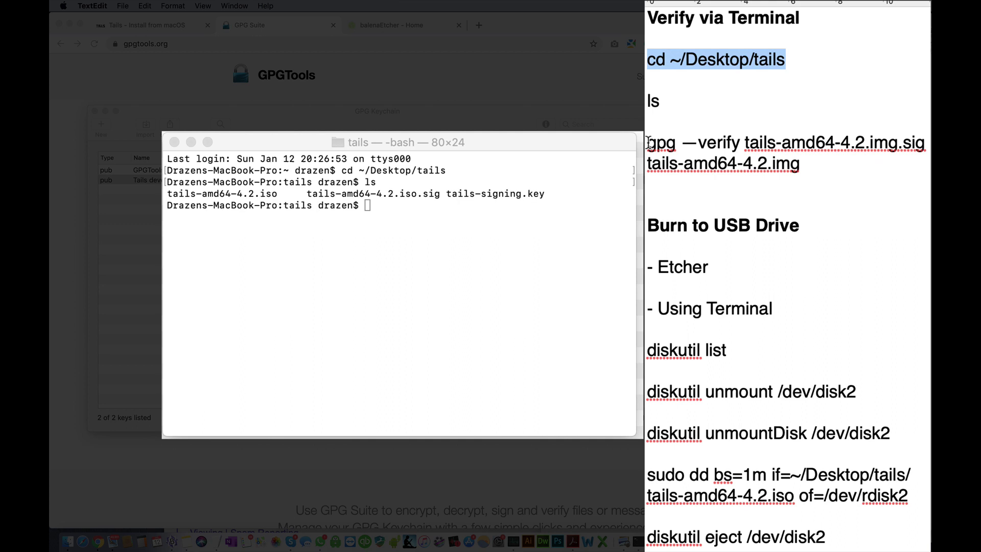
{"action": "left_click", "coordinate": [435, 206]}
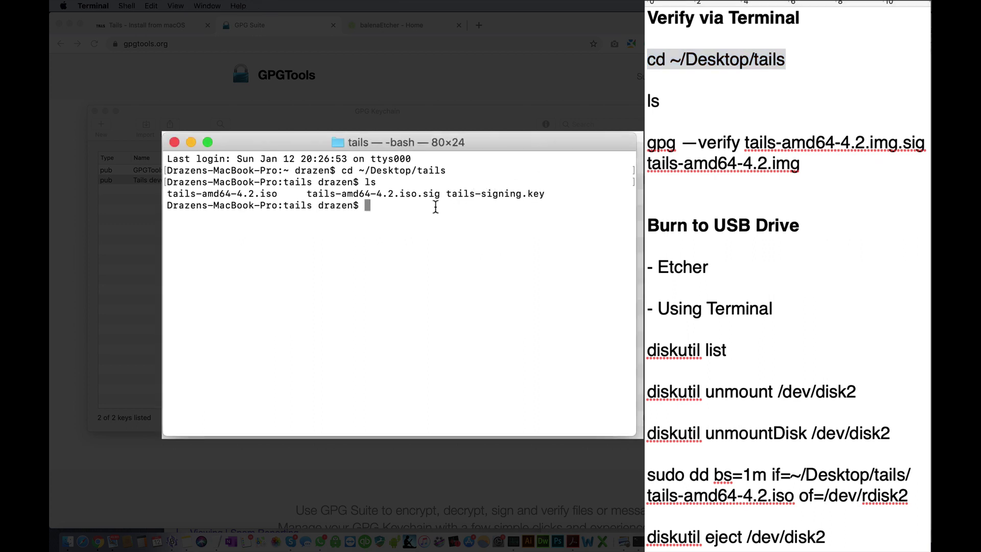
{"action": "type", "text": "gpg --verify"}
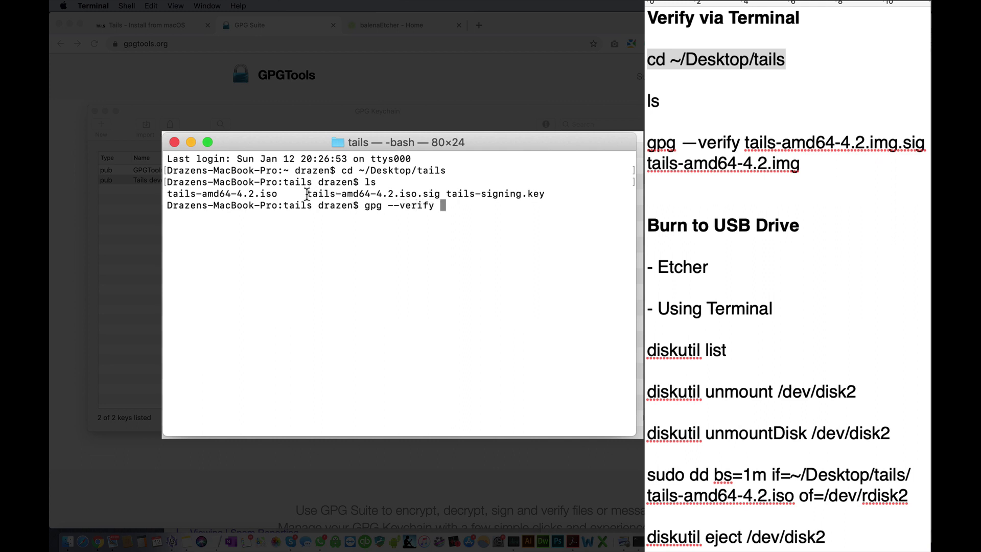
{"action": "left_click_drag", "start_coordinate": [306, 193], "coordinate": [440, 194]}
{"action": "key", "text": "super+c"}
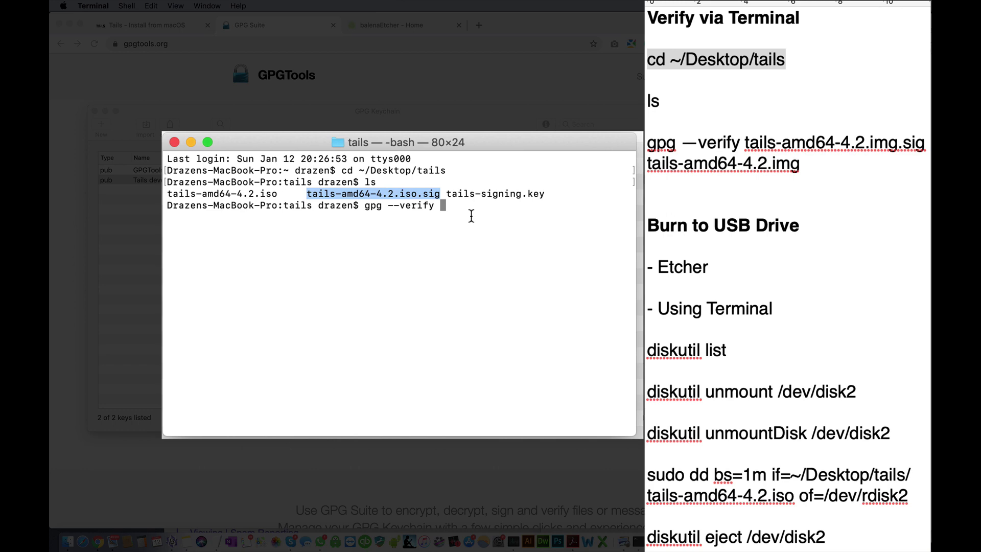
{"action": "left_click", "coordinate": [455, 207]}
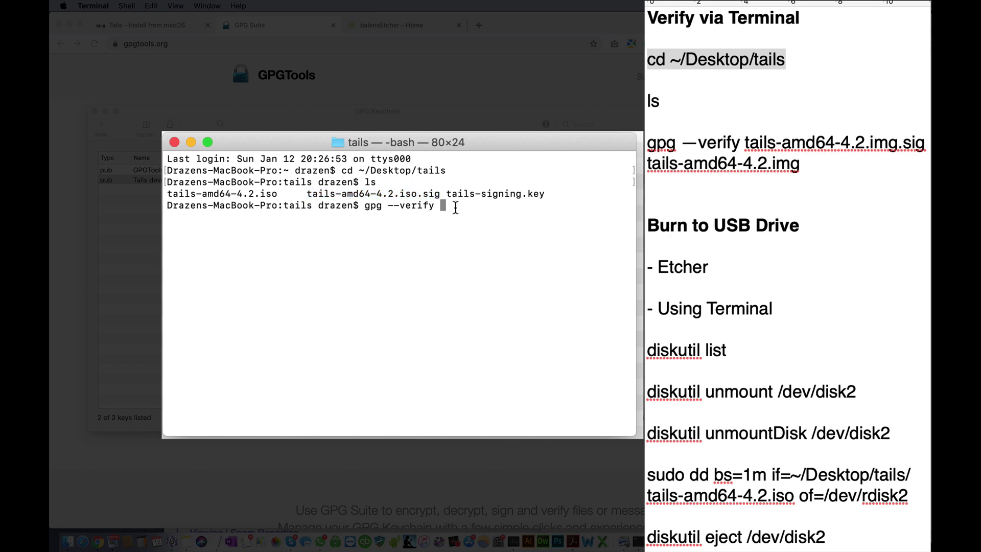
{"action": "key", "text": "super+v"}
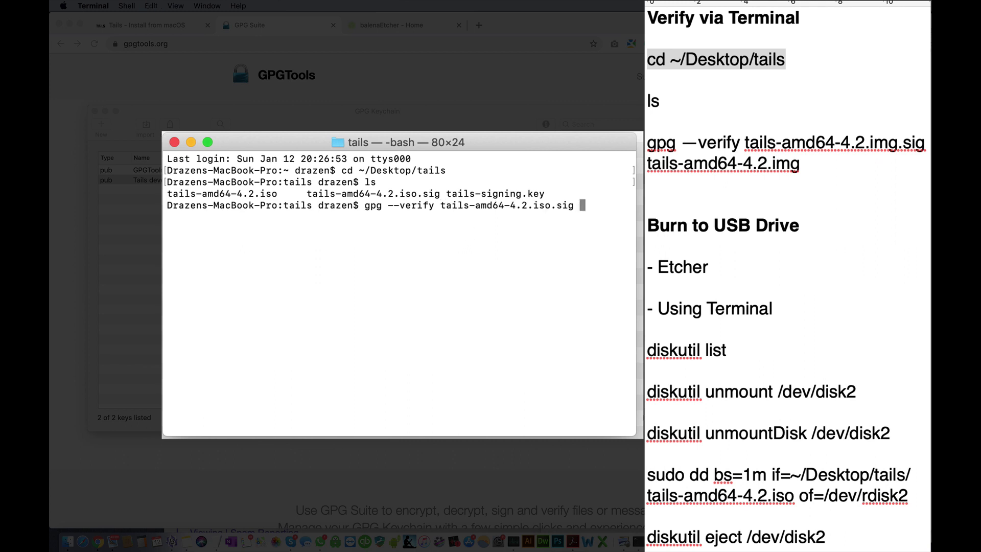
{"action": "key", "text": "super+v"}
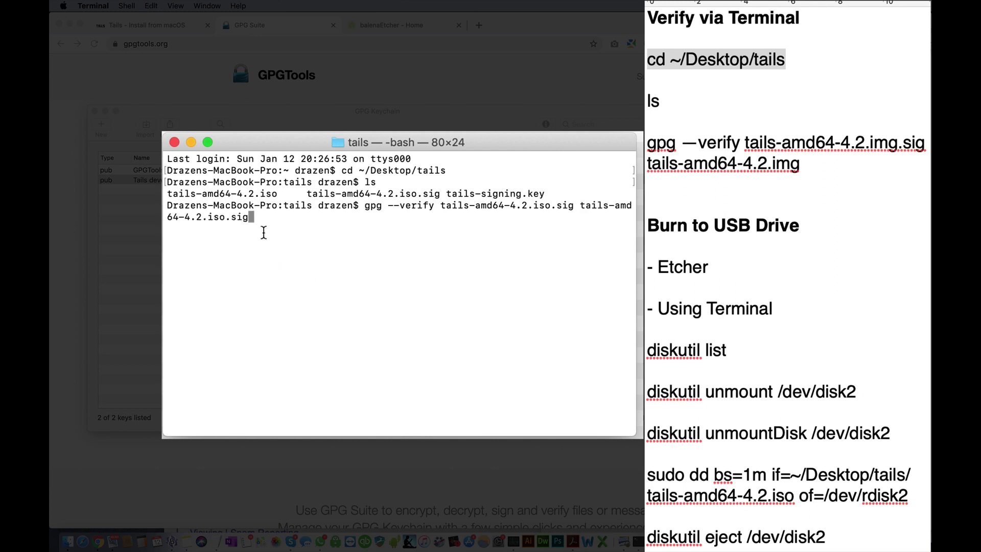
{"action": "key", "text": "BackSpace"}
{"action": "key", "text": "BackSpace"}
{"action": "key", "text": "BackSpace"}
{"action": "key", "text": "BackSpace"}
Step: Run the gpg --verify command and highlight the Good signature line from Tails developers
{"action": "key", "text": "Return"}
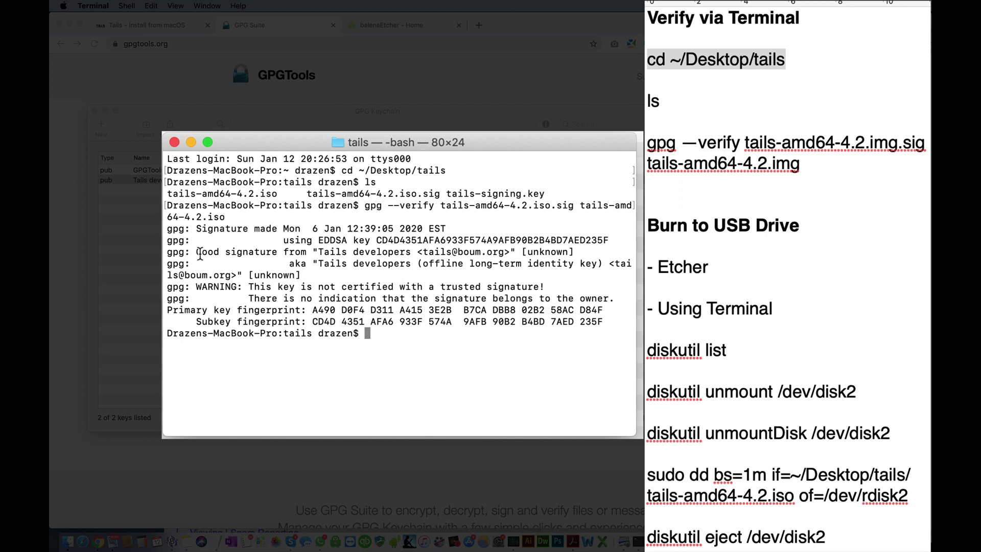
{"action": "left_click_drag", "start_coordinate": [197, 251], "coordinate": [413, 252]}
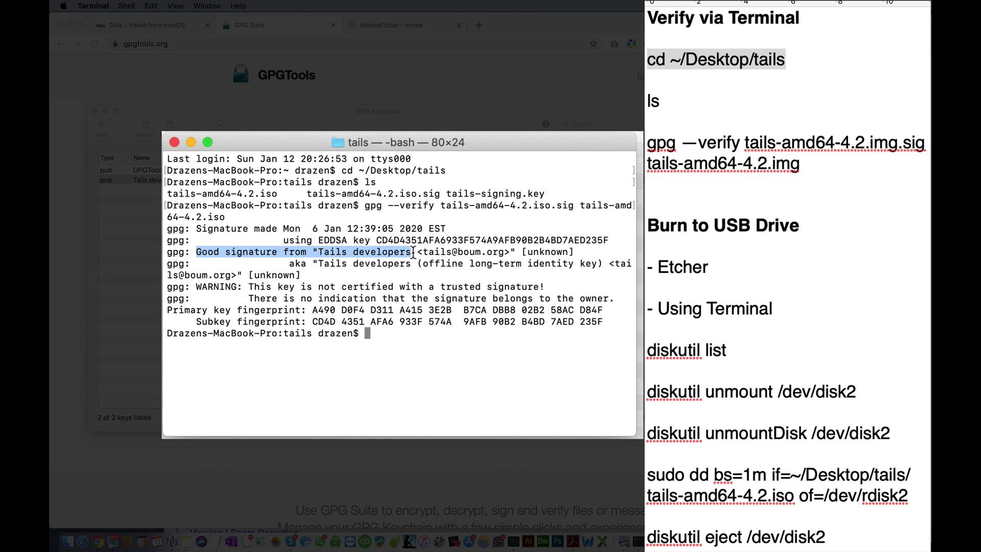
{"action": "left_click", "coordinate": [197, 252]}
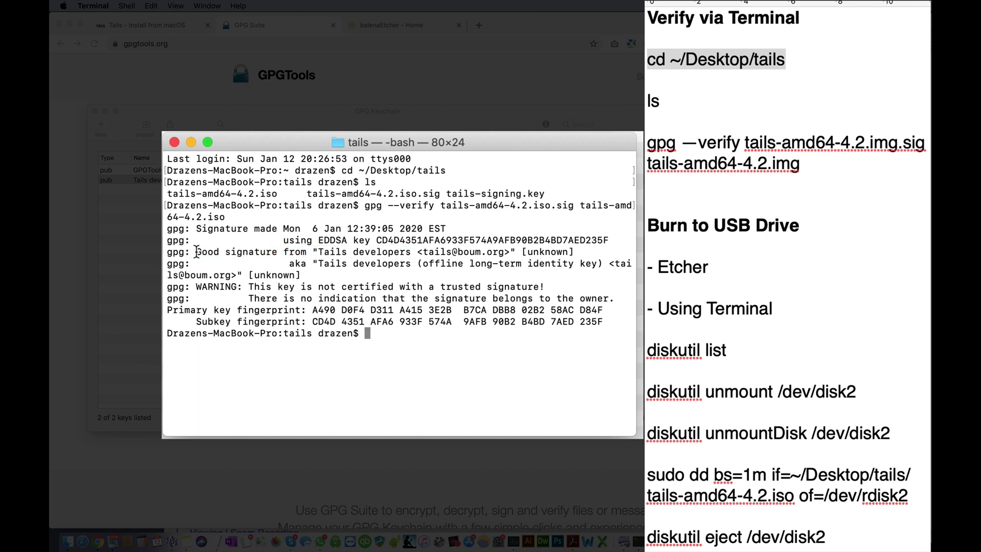
{"action": "mouse_move", "coordinate": [197, 251]}
{"action": "left_mouse_down"}
{"action": "mouse_move", "coordinate": [521, 263]}
{"action": "mouse_move", "coordinate": [580, 252]}
{"action": "left_mouse_up"}
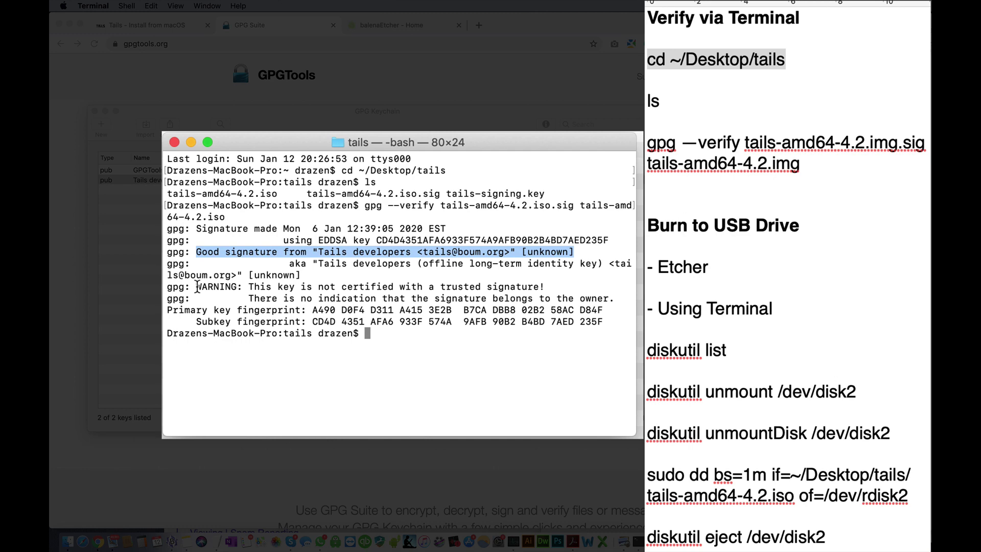
{"action": "left_click", "coordinate": [198, 286]}
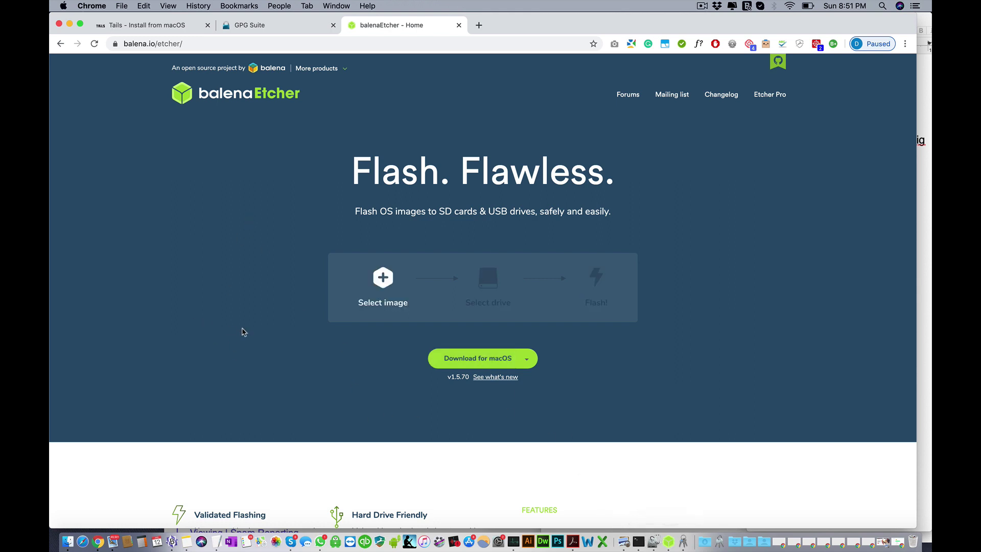
Step: Launch balenaEtcher, center its window, and choose tails-amd64-4.2.iso as the image
{"action": "left_click", "coordinate": [667, 542]}
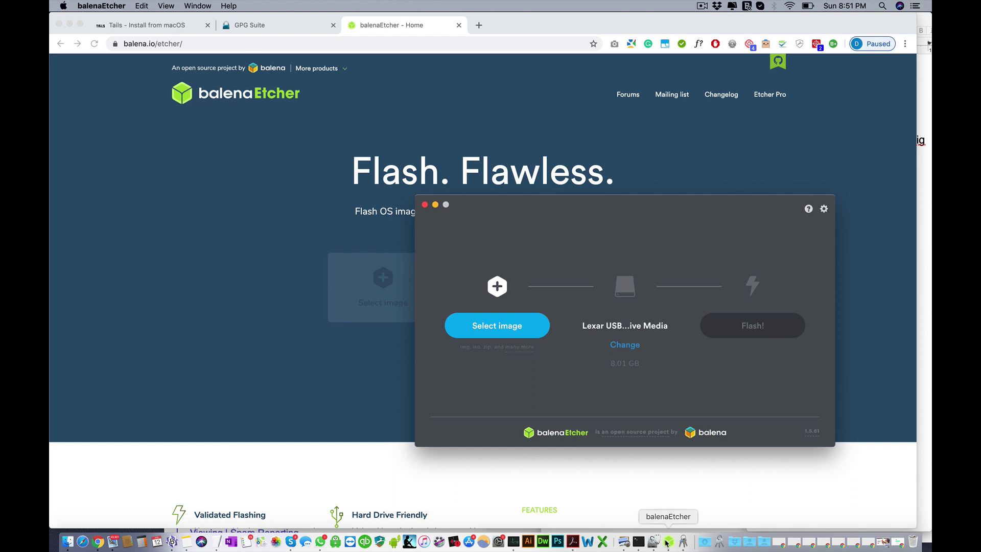
{"action": "left_click_drag", "start_coordinate": [541, 204], "coordinate": [378, 155]}
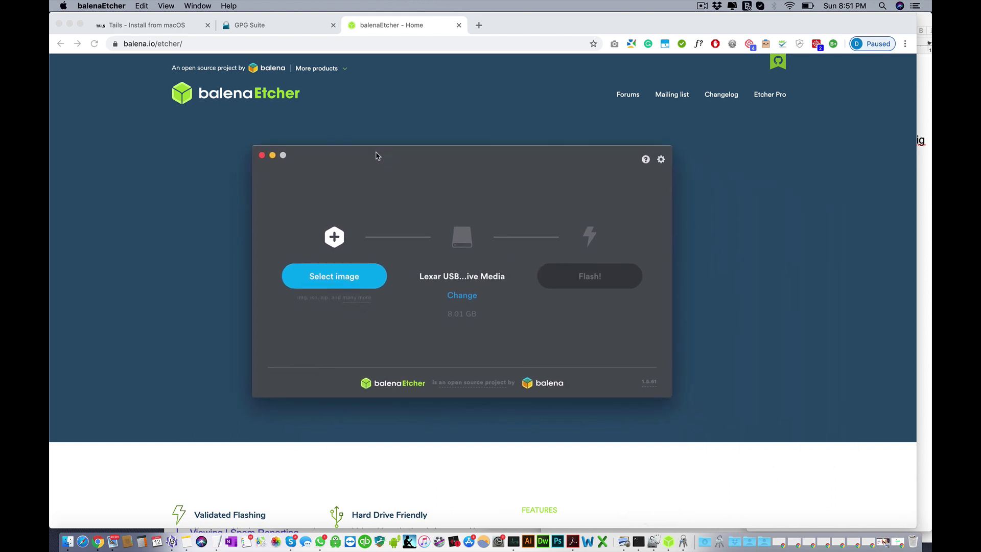
{"action": "left_click", "coordinate": [332, 281]}
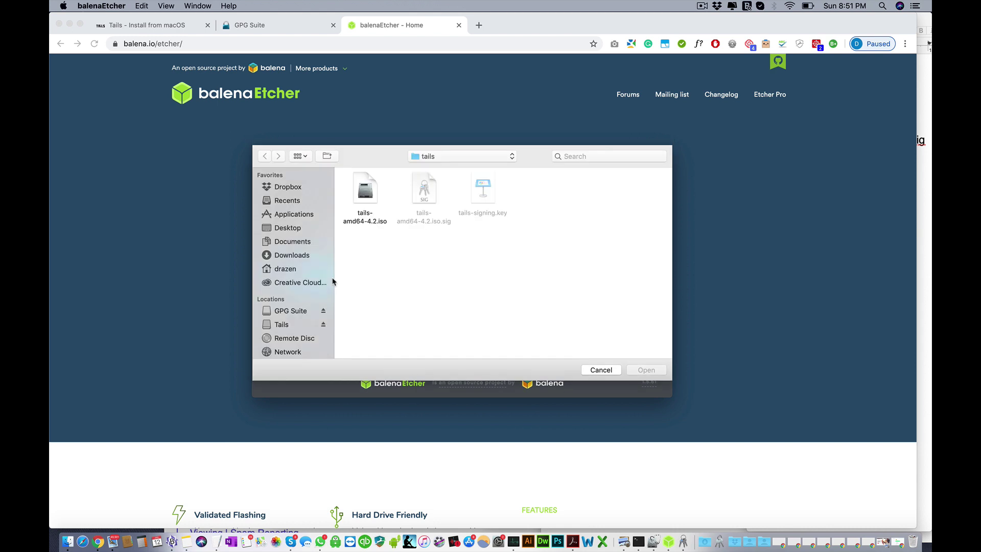
{"action": "left_click", "coordinate": [367, 195]}
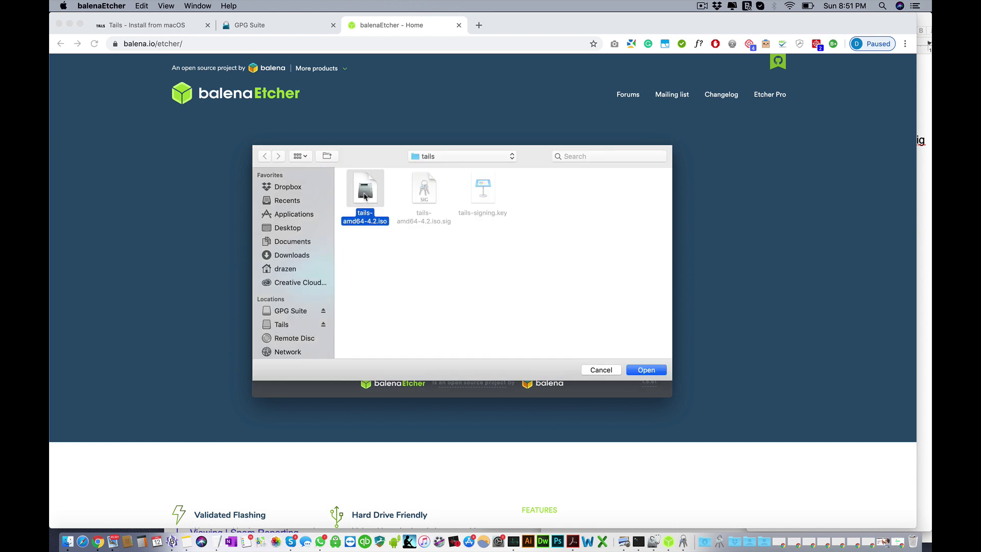
{"action": "double_click", "coordinate": [366, 189]}
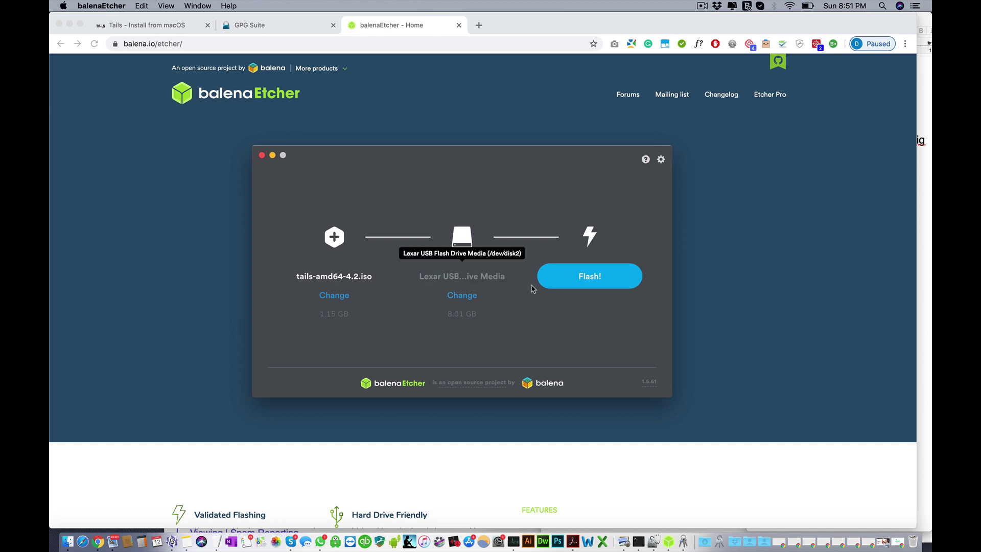
Step: Flash the Tails ISO to the Lexar USB drive, authorizing with the admin password
{"action": "left_click", "coordinate": [580, 280]}
{"action": "type", "text": "••••••••"}
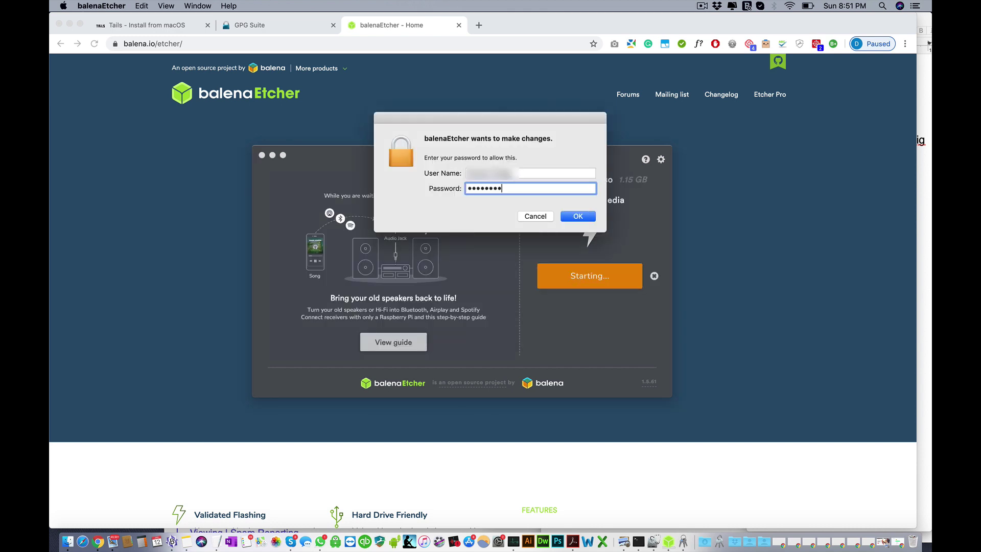
{"action": "key", "text": "Return"}
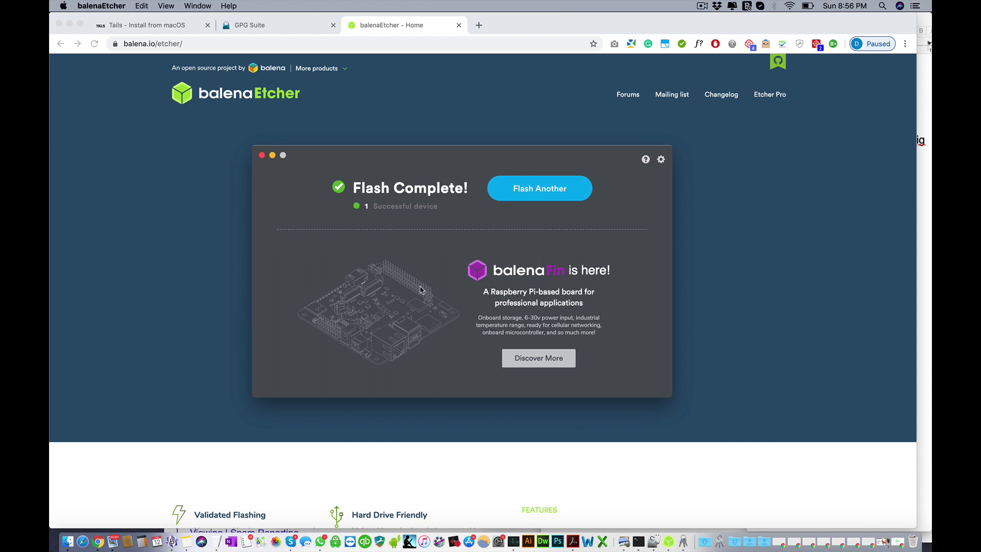
Step: Inspect the TAILS 4.2 volume's folders in Finder, then return to Chrome
{"action": "left_click", "coordinate": [67, 541]}
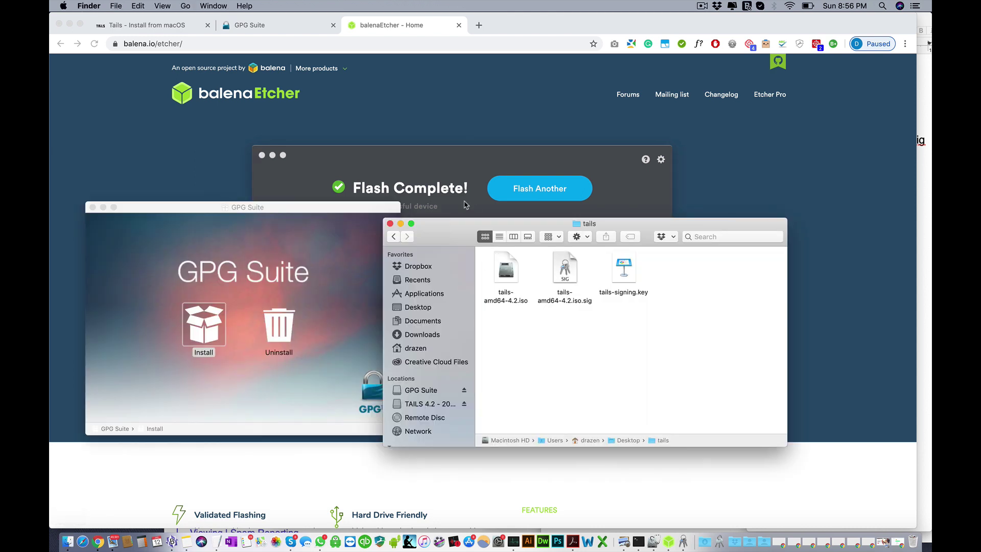
{"action": "left_click", "coordinate": [428, 405]}
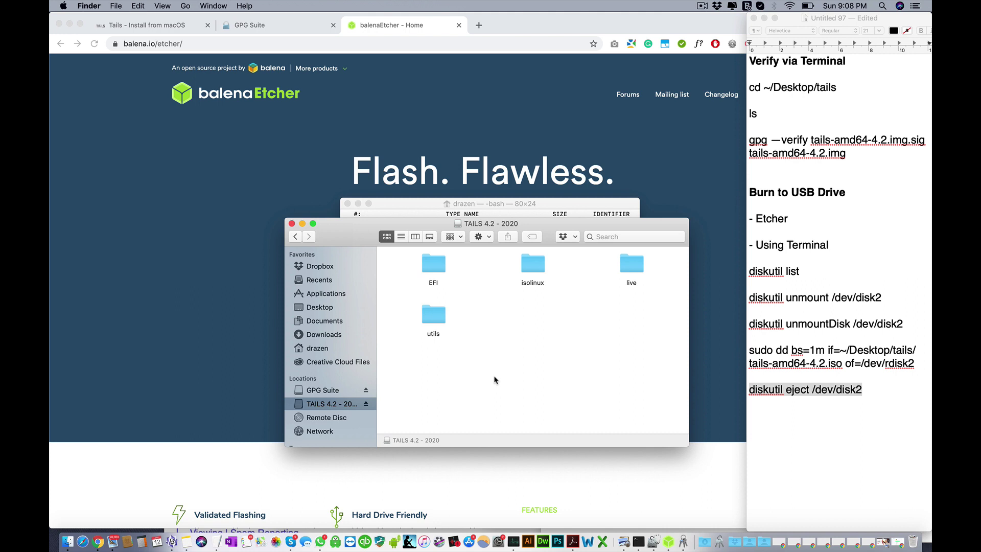
{"action": "left_click", "coordinate": [488, 174]}
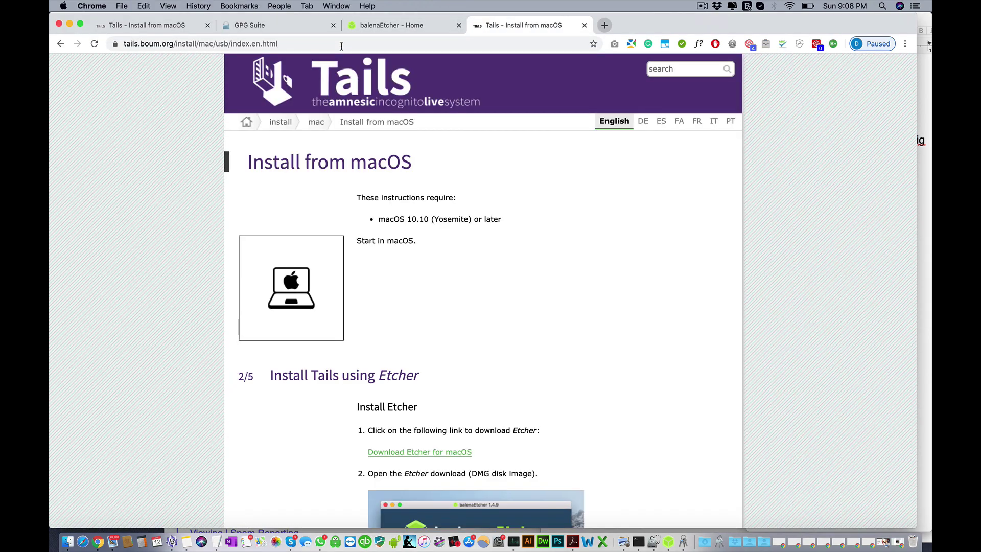
Step: Scroll to the Restart on Tails section, enlarging the page to read the startup-disk screenshot, then reset zoom
{"action": "scroll", "coordinate": [351, 194], "scroll_direction": "down", "scroll_amount": 20}
{"action": "scroll", "coordinate": [352, 193], "scroll_direction": "down", "scroll_amount": 15}
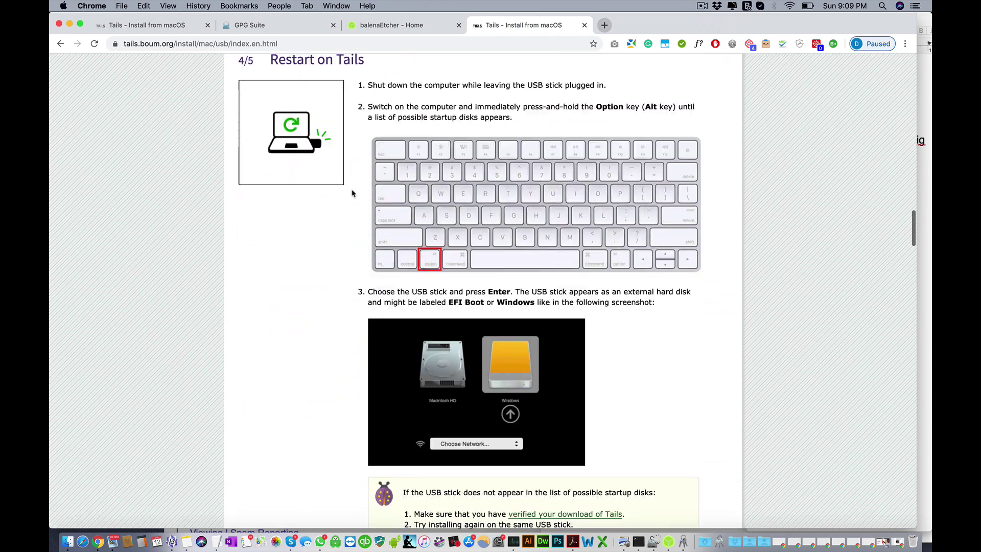
{"action": "key", "text": "super+equal"}
{"action": "key", "text": "super+equal"}
{"action": "key", "text": "super+equal"}
{"action": "key", "text": "super+equal"}
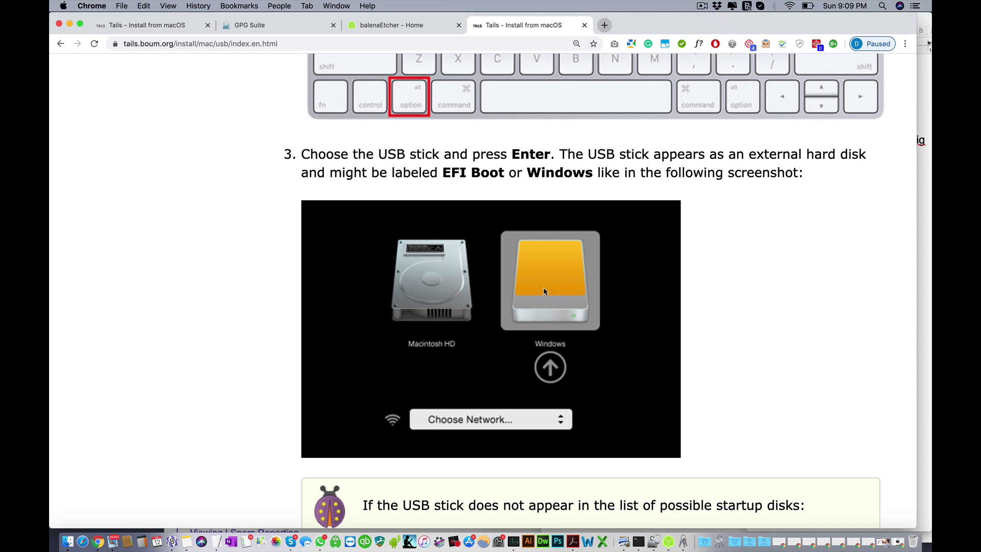
{"action": "scroll", "coordinate": [544, 287], "scroll_direction": "down", "scroll_amount": 1}
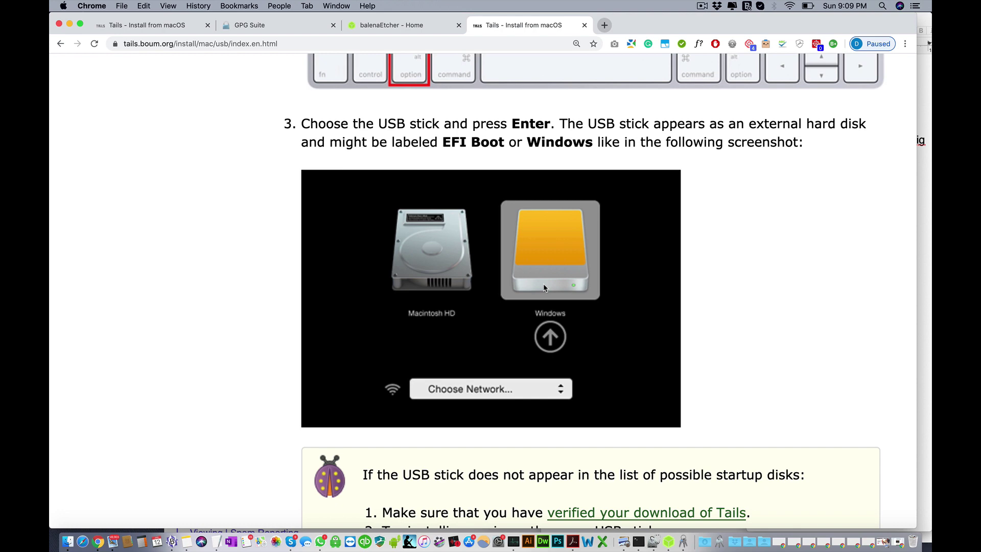
{"action": "key", "text": "super+0"}
{"action": "scroll", "coordinate": [524, 245], "scroll_direction": "down", "scroll_amount": 1}
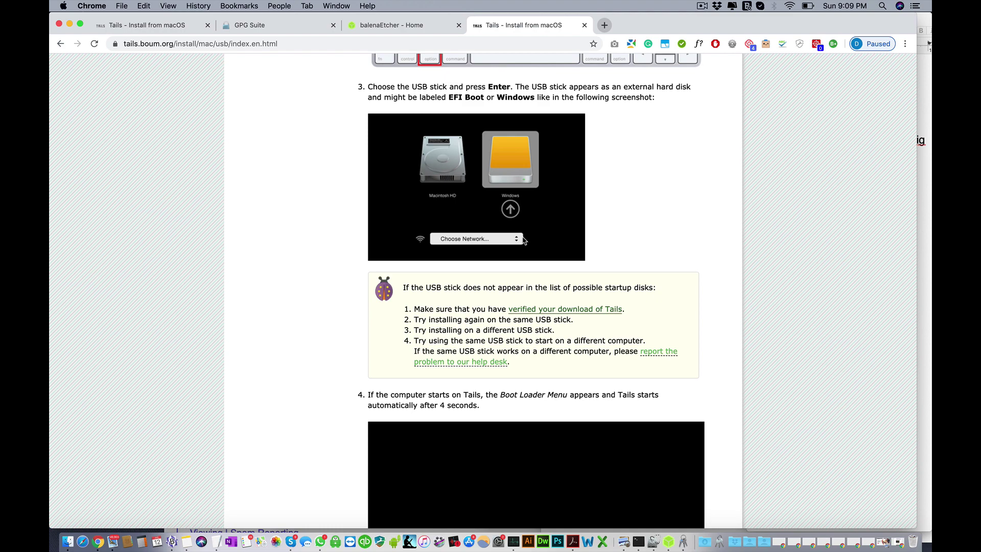
{"action": "scroll", "coordinate": [524, 240], "scroll_direction": "up", "scroll_amount": 1}
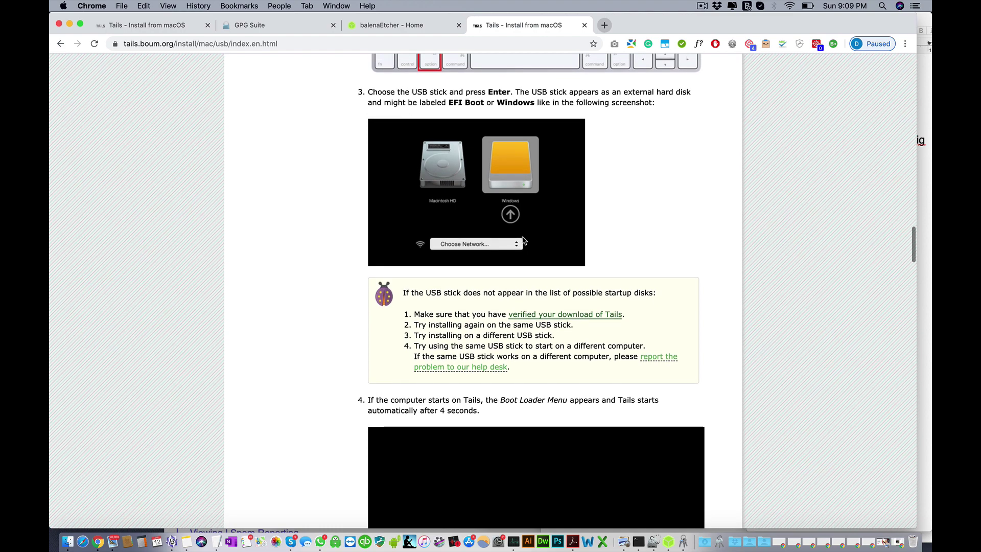
Step: Restart the Mac from the menu bar to bring up the startup manager
{"action": "left_click", "coordinate": [702, 6]}
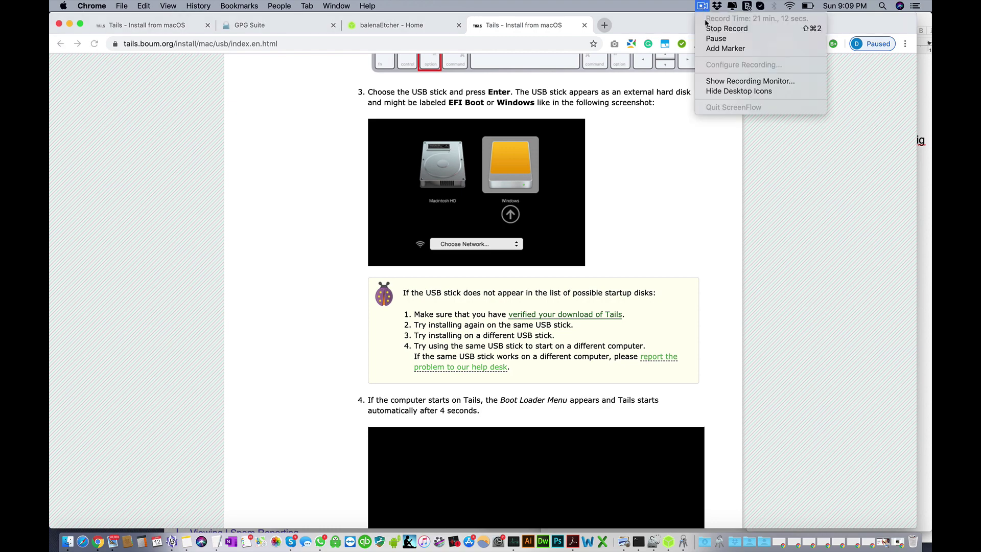
{"action": "left_click", "coordinate": [715, 38]}
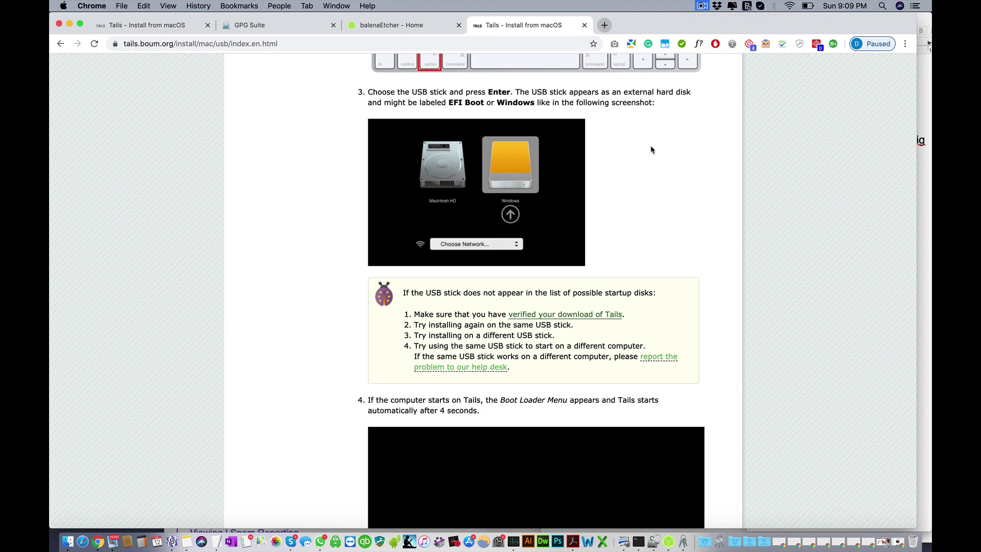
{"action": "left_click", "coordinate": [702, 6]}
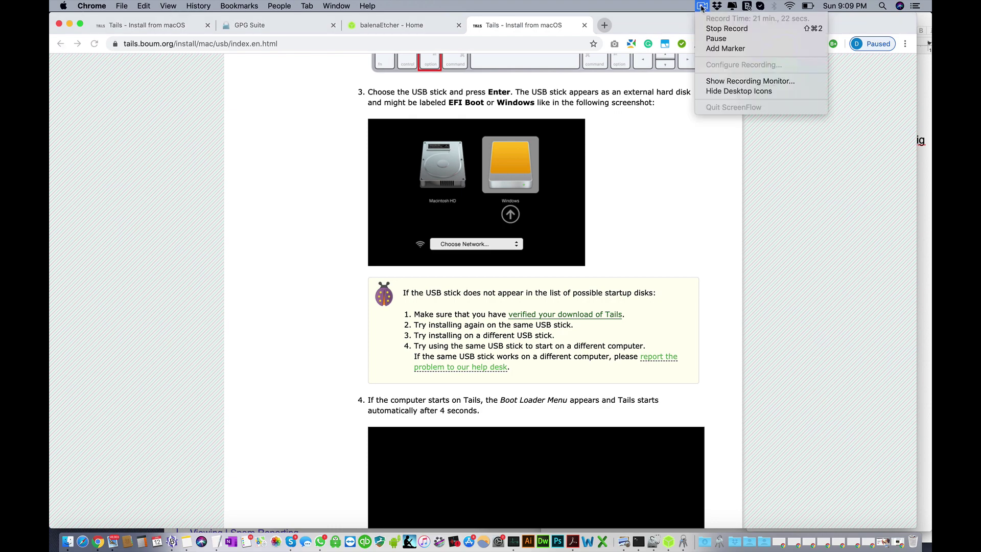
{"action": "left_click", "coordinate": [711, 29]}
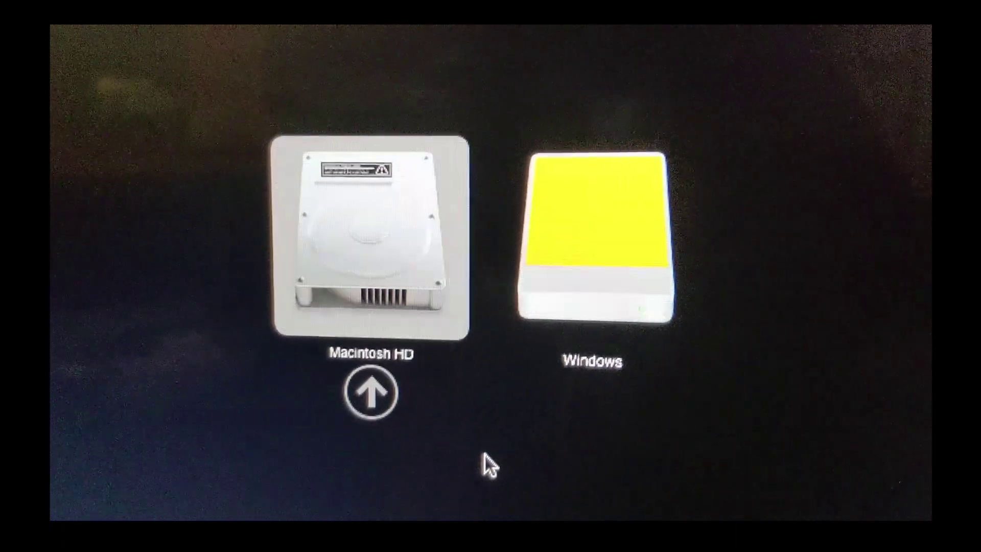
Step: Select the USB stick labelled Windows as the startup disk
{"action": "key", "text": "Right"}
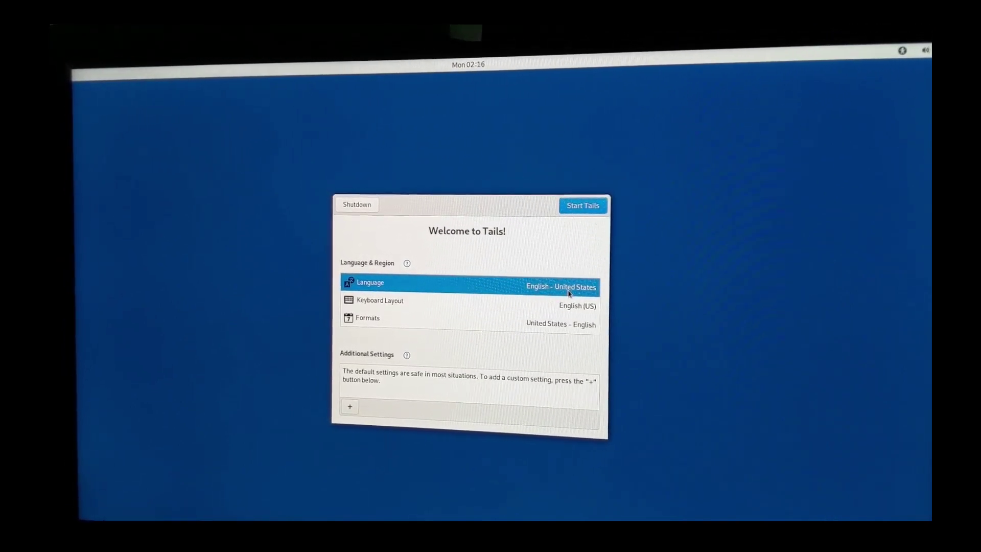
Step: Start Tails with the default English (US) language and keyboard settings
{"action": "left_click", "coordinate": [582, 210]}
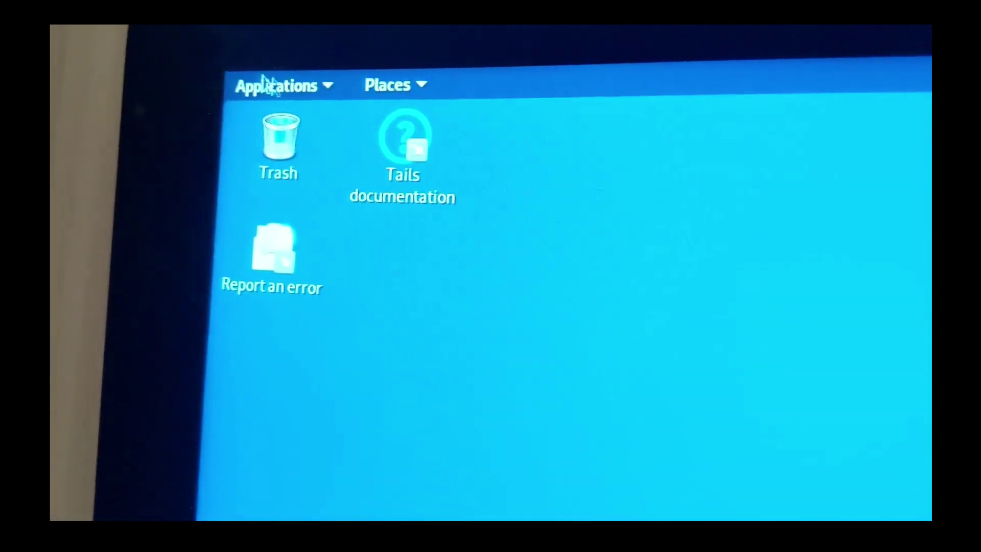
Step: Launch Tor Browser from the Tails Applications menu
{"action": "left_click", "coordinate": [264, 82]}
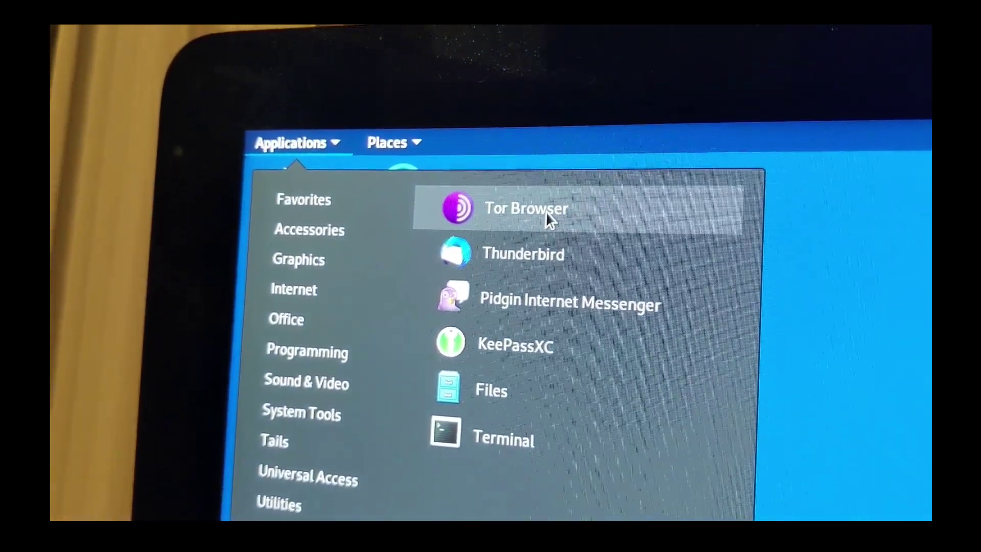
{"action": "left_click", "coordinate": [540, 212]}
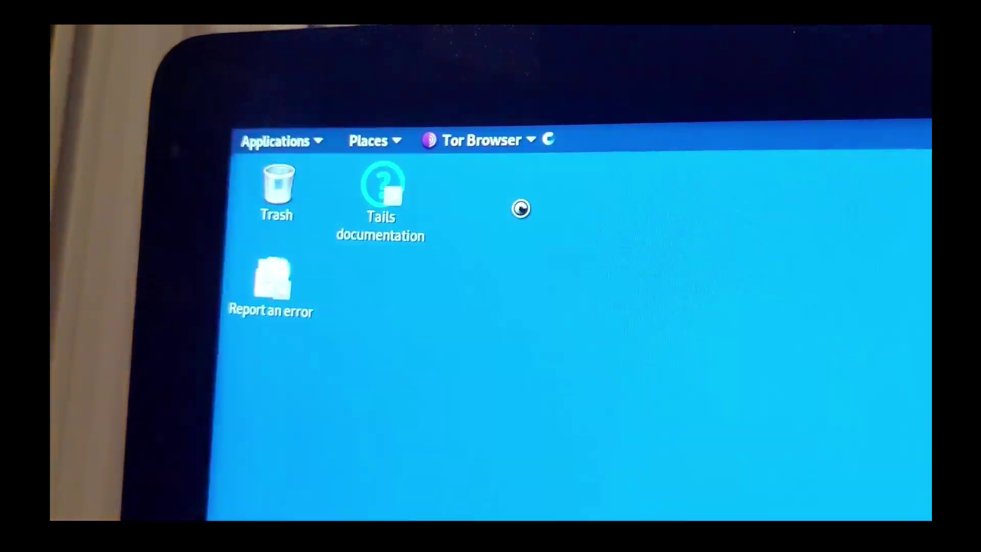